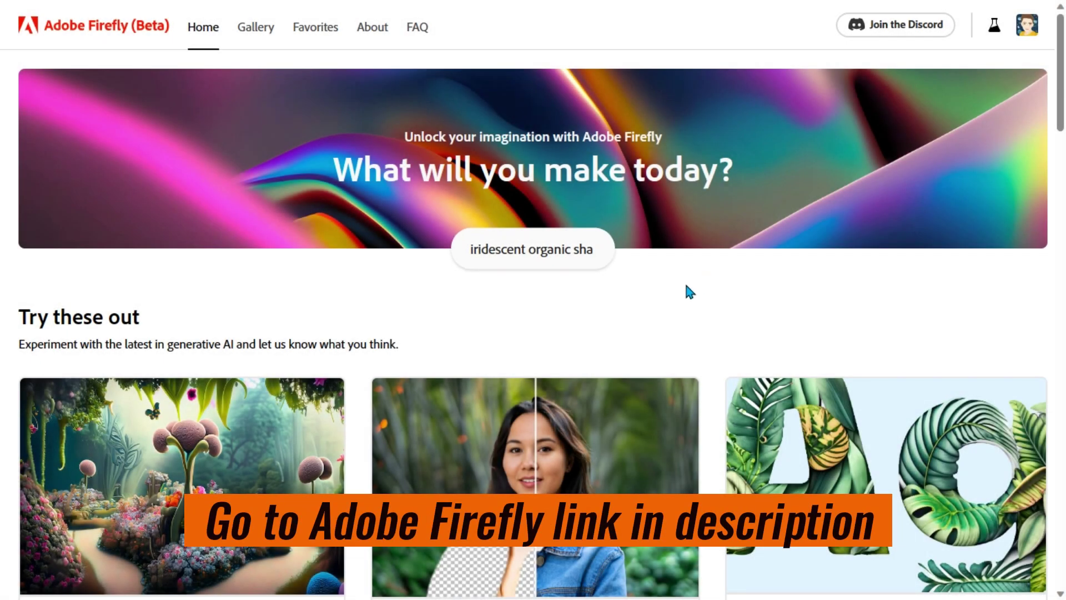
# Step: Scroll the Firefly home page down to the Text to image, Generative fill and Text effects cards
pyautogui.scroll(-5, 687, 290)
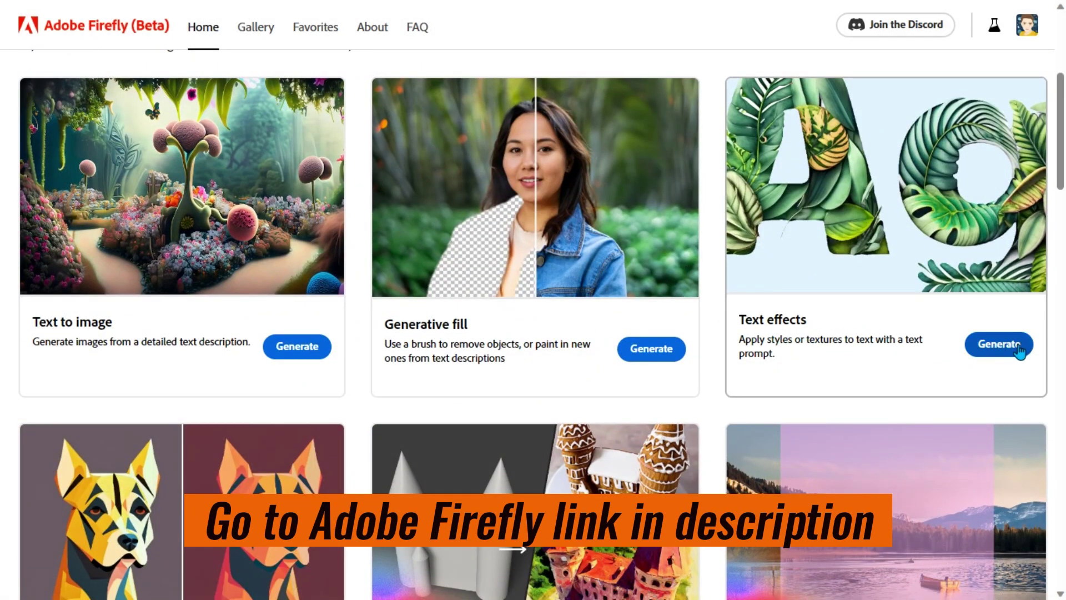
# Step: Open the Text effects generator from its card, then open and dismiss the account menu
pyautogui.click(987, 347)
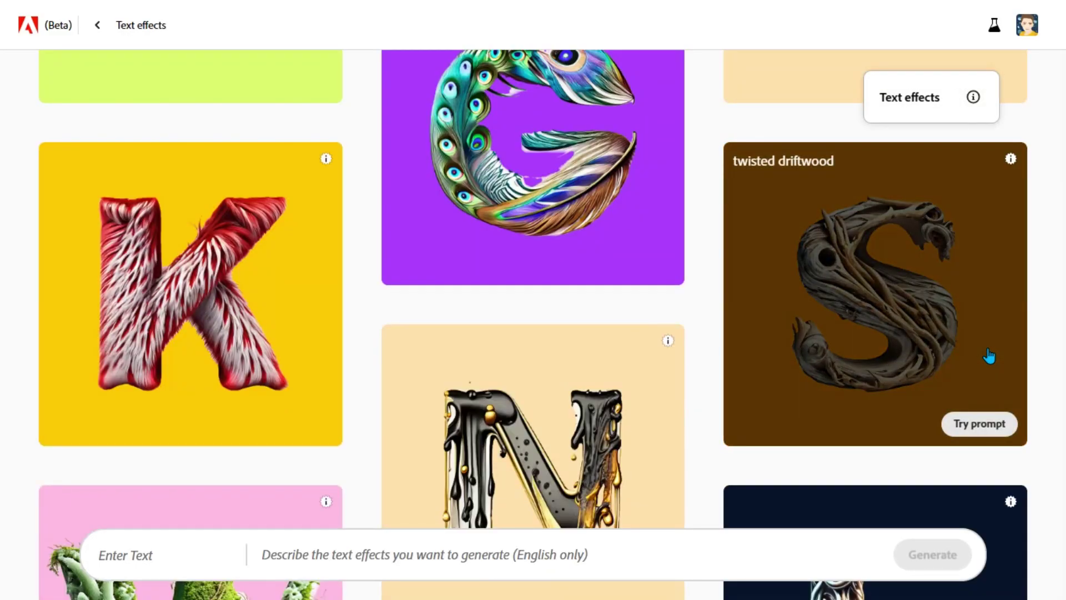
pyautogui.click(698, 384)
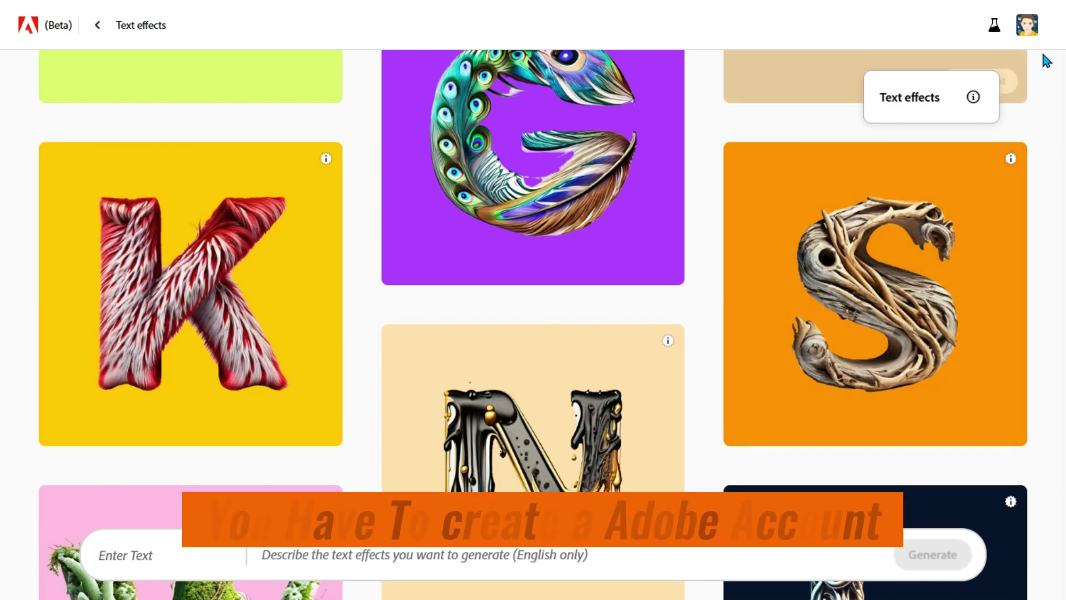
pyautogui.click(1026, 36)
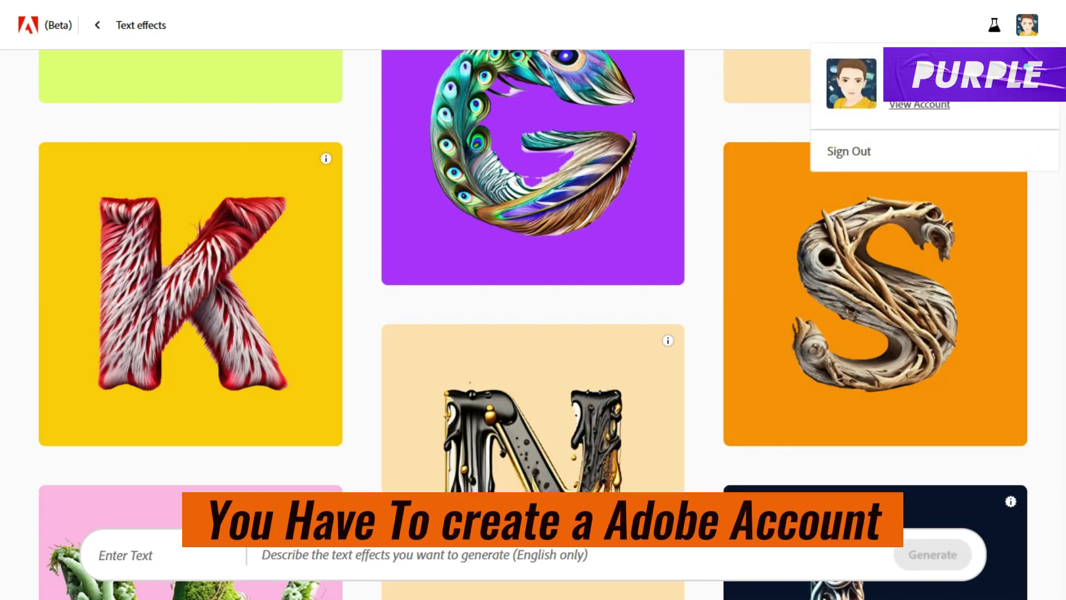
pyautogui.click(1044, 224)
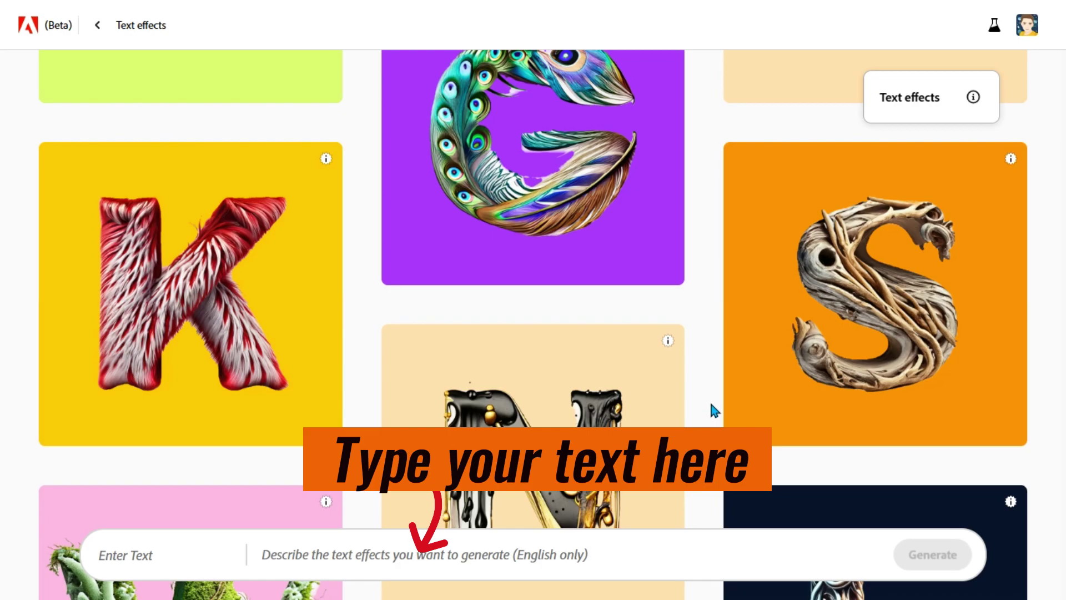
# Step: Enter 'AI' as the text to style and 'flower leaf 3d' as the effect description
pyautogui.click(168, 563)
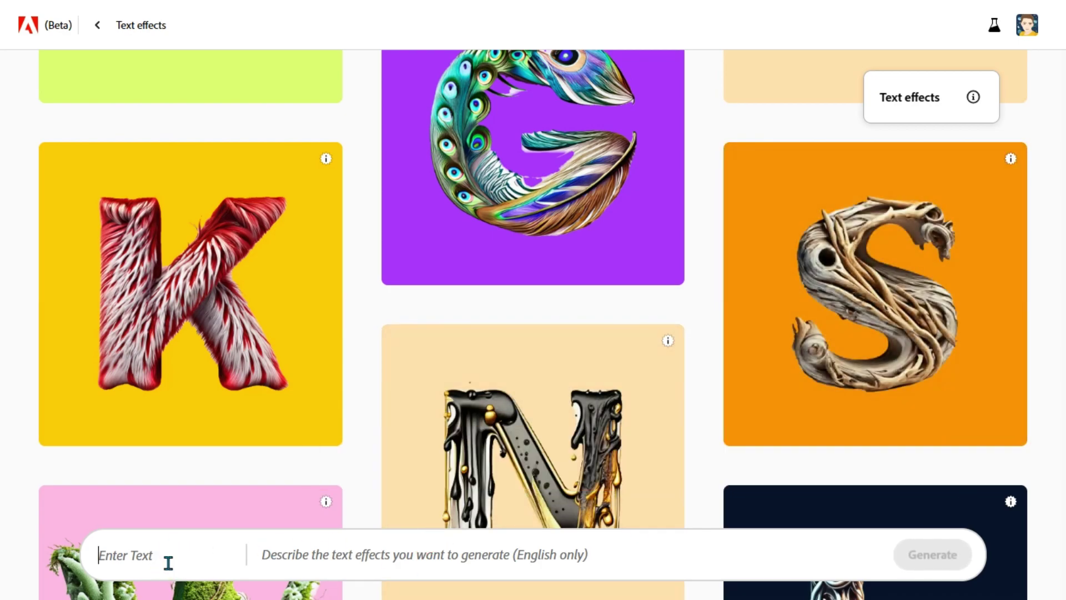
pyautogui.write('AI')
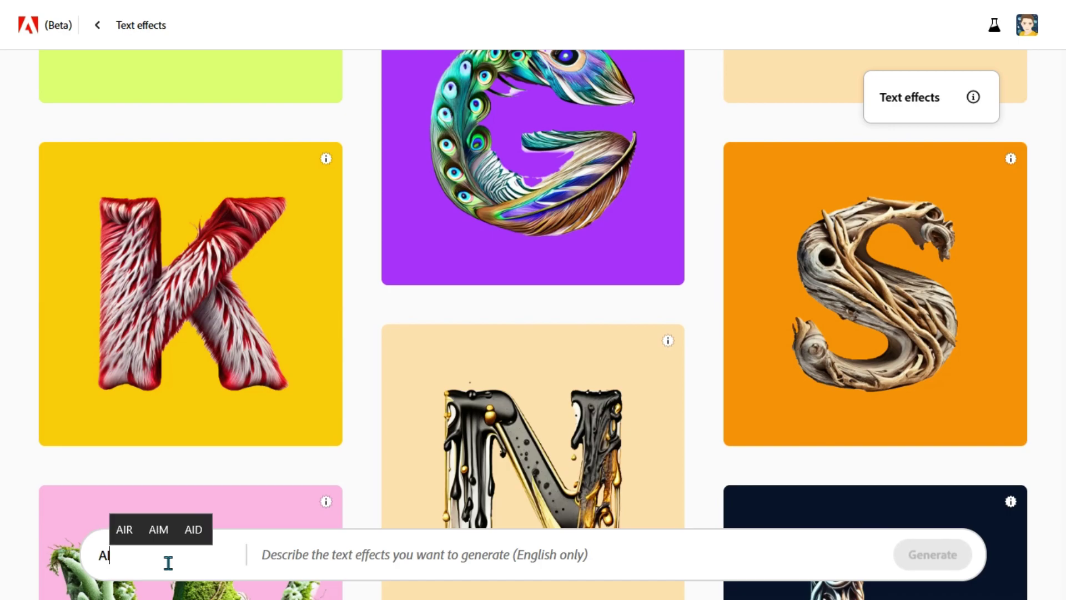
pyautogui.click(300, 555)
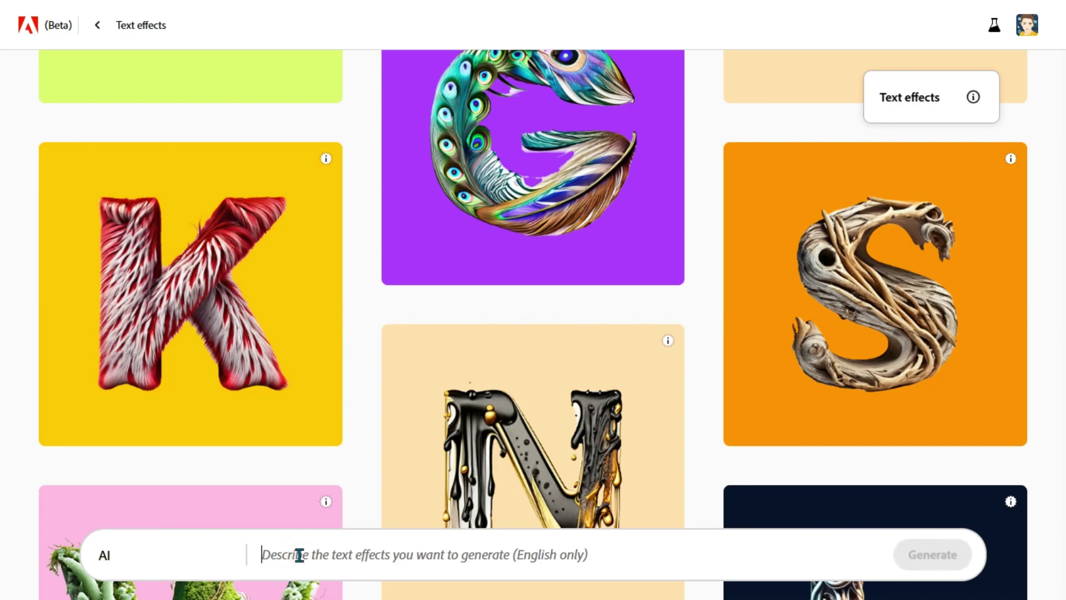
pyautogui.write('fl')
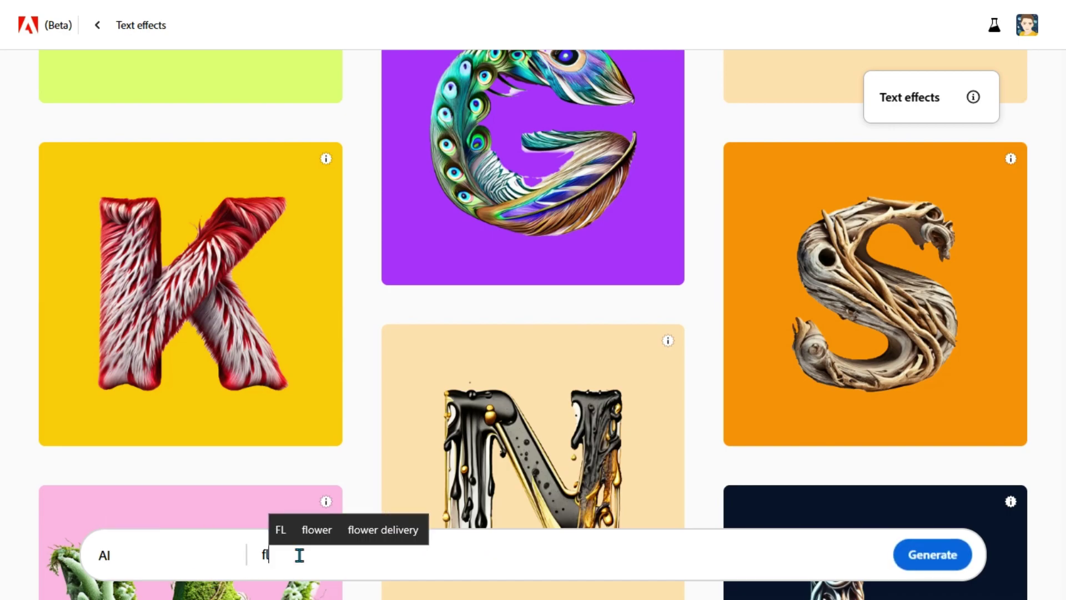
pyautogui.write('ower ')
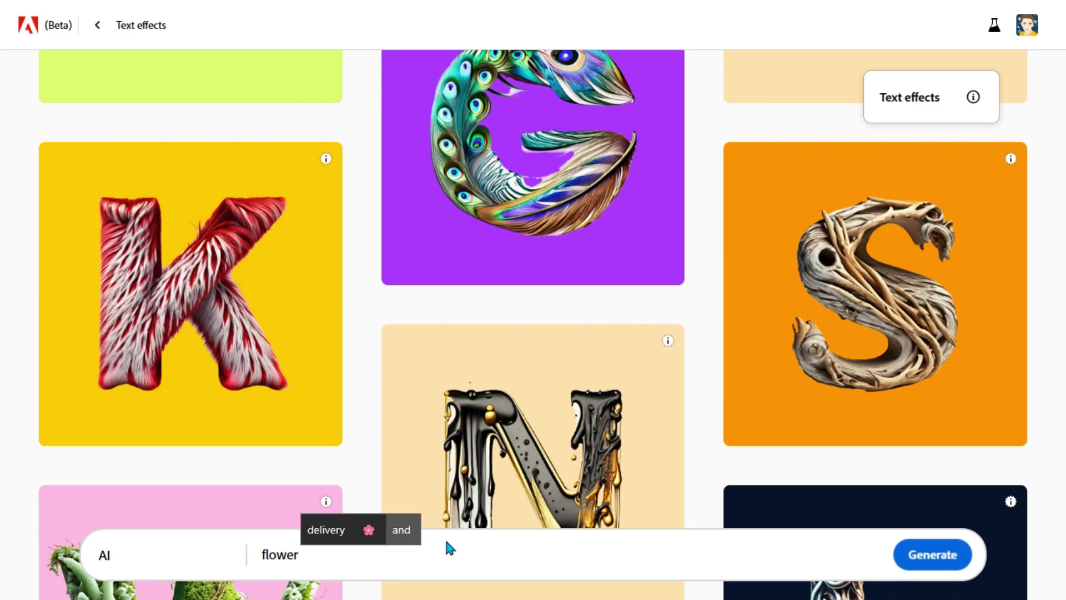
pyautogui.write('le')
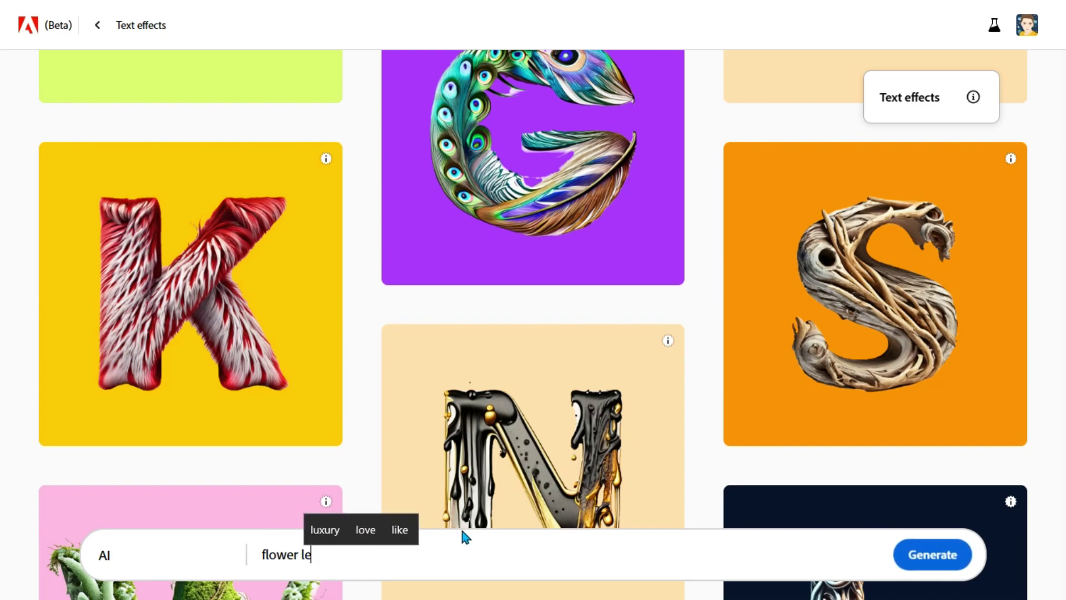
pyautogui.write('af')
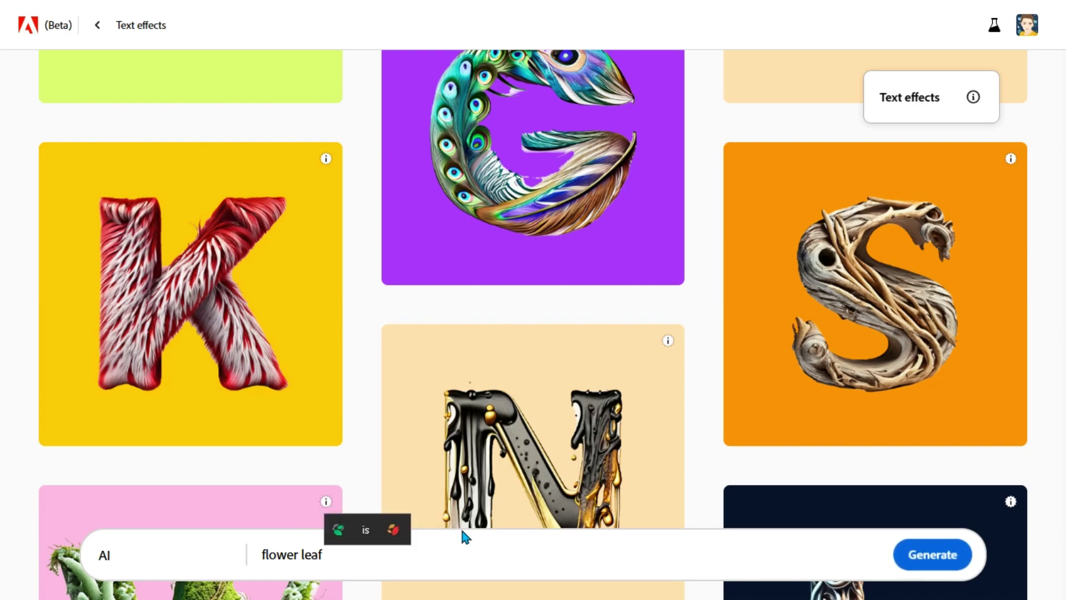
pyautogui.write(' 3d')
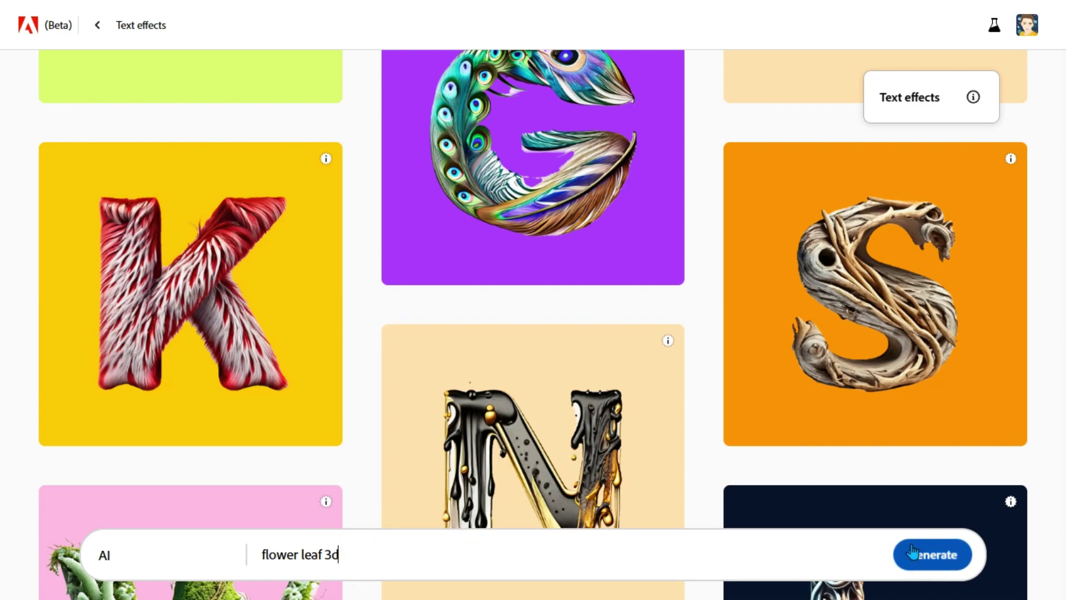
# Step: Generate the 'flower leaf 3d' AI lettering, then regenerate it with Loose shape matching
pyautogui.click(934, 563)
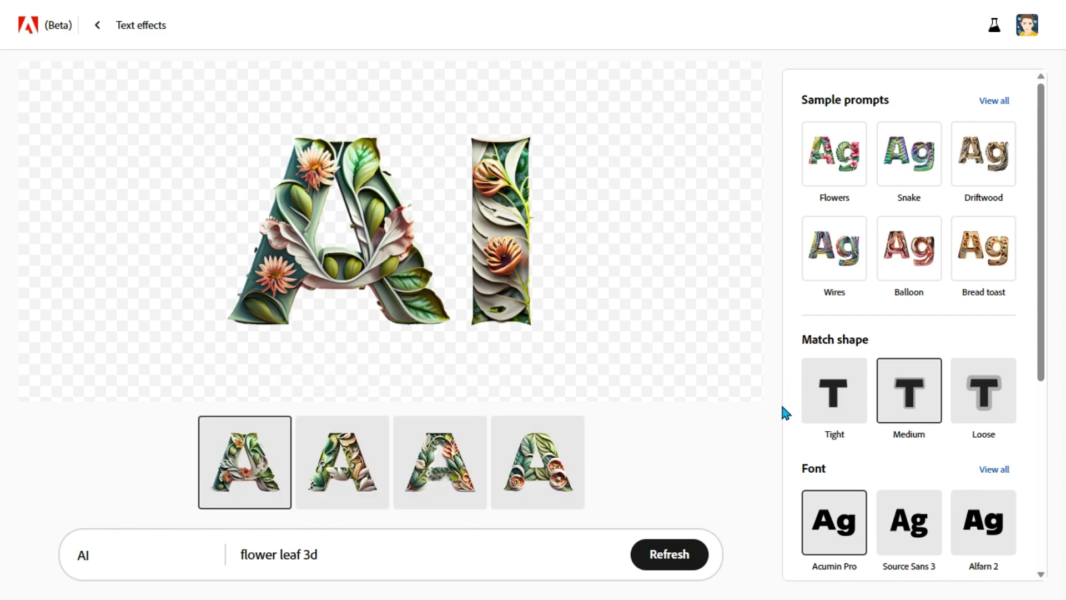
pyautogui.click(966, 395)
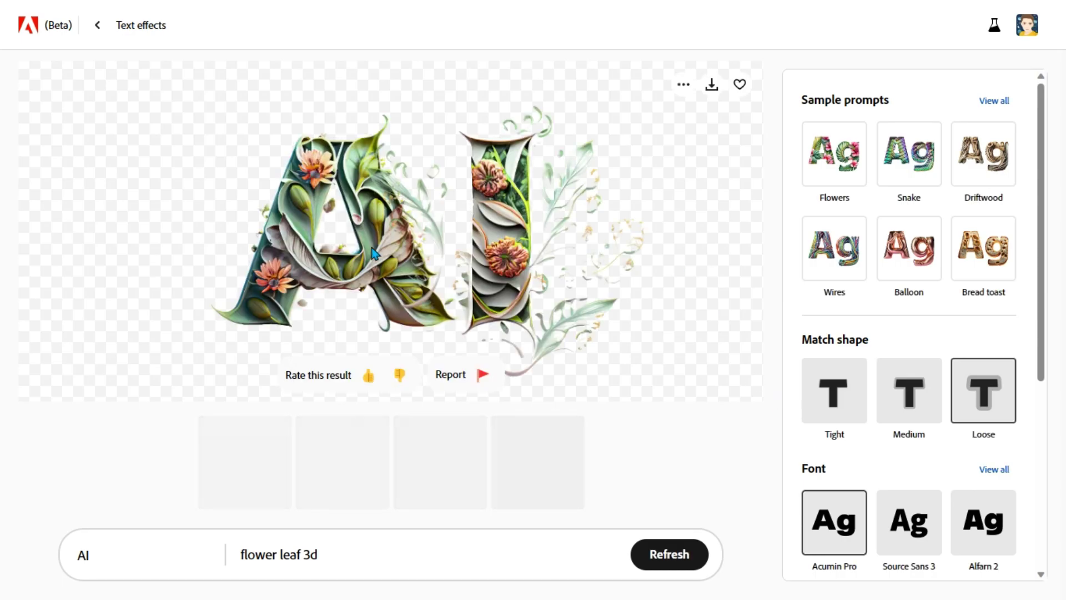
# Step: Try white and lavender backgrounds, settling on light blue behind the floral AI artwork
pyautogui.scroll(-6, 835, 327)
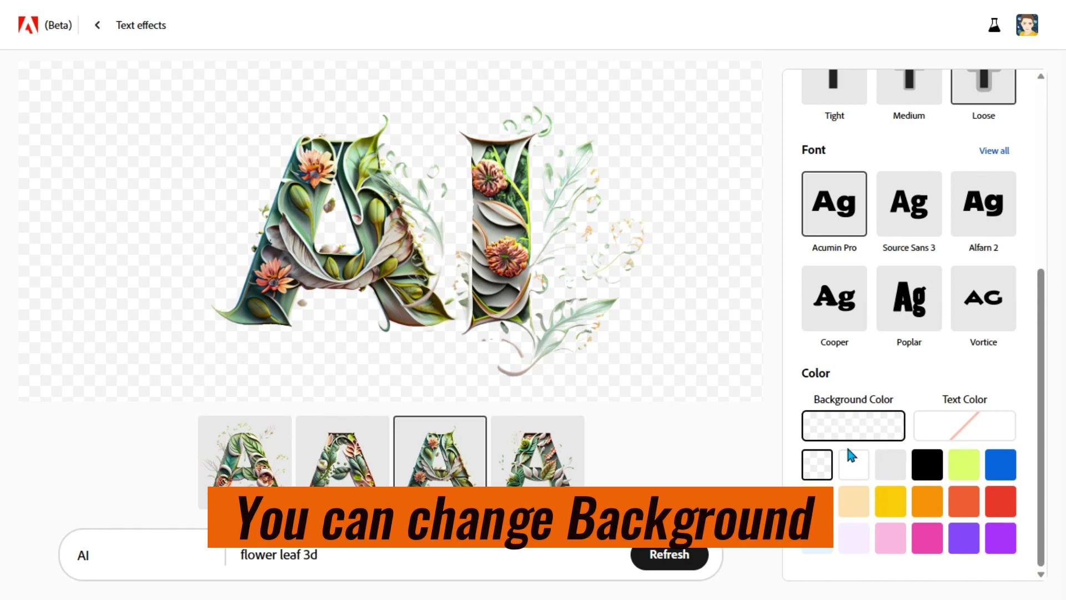
pyautogui.click(823, 537)
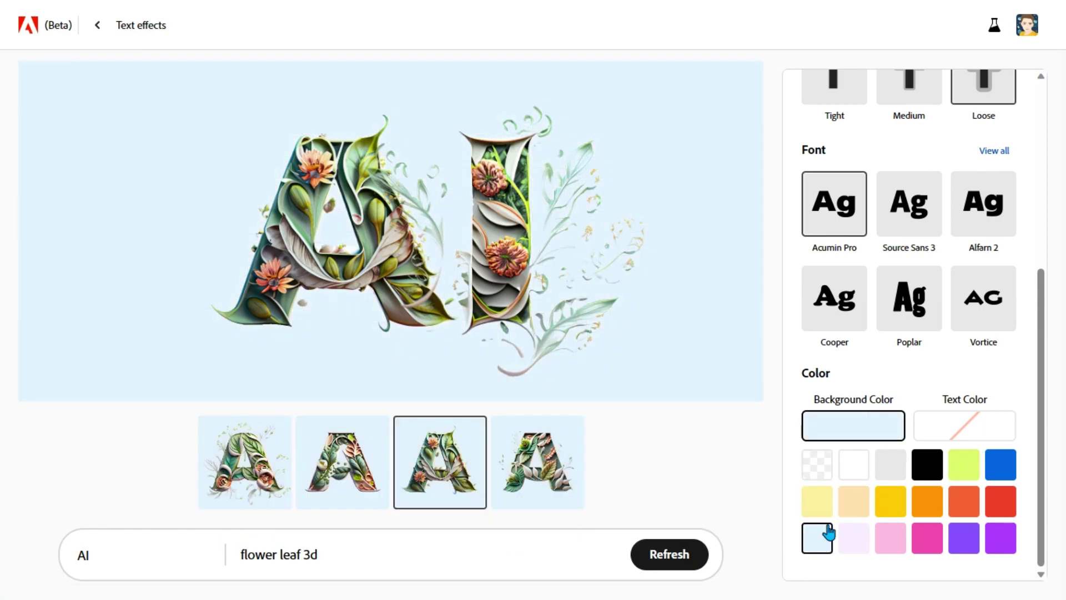
pyautogui.click(851, 468)
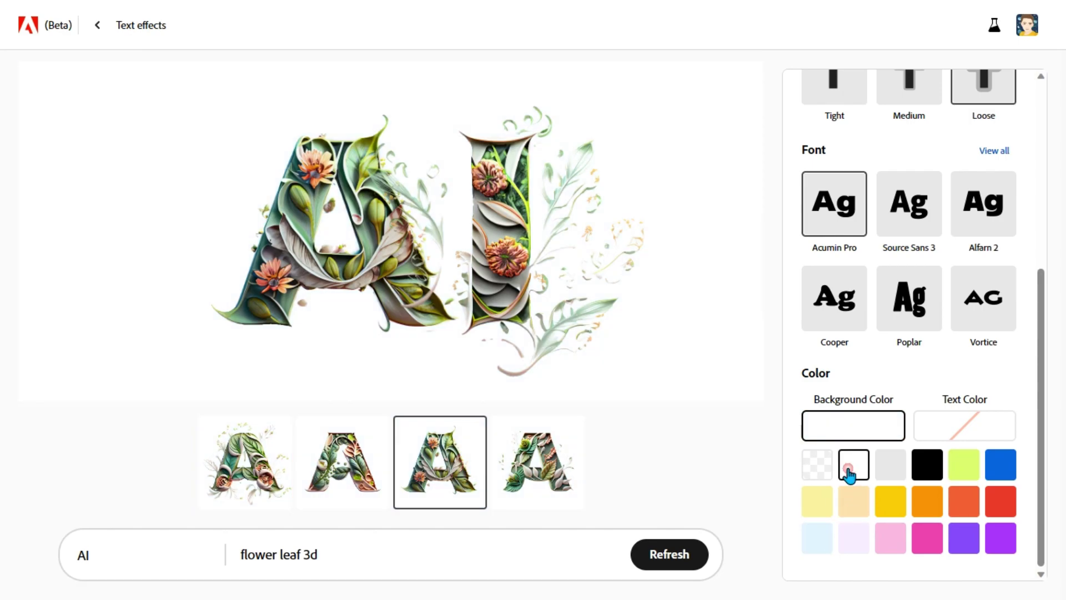
pyautogui.click(854, 537)
pyautogui.click(817, 537)
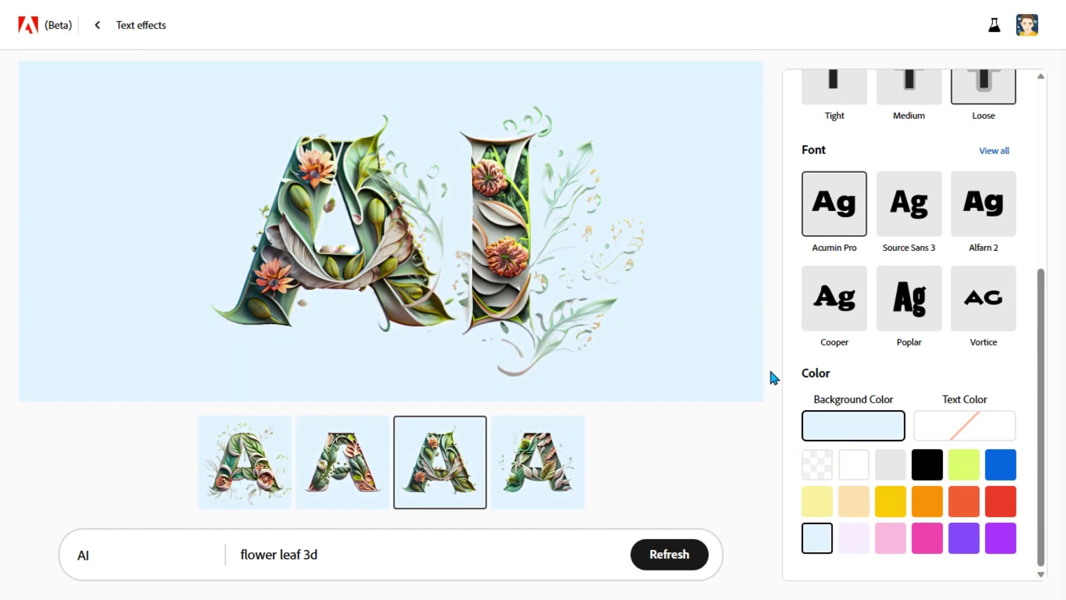
pyautogui.scroll(5, 784, 413)
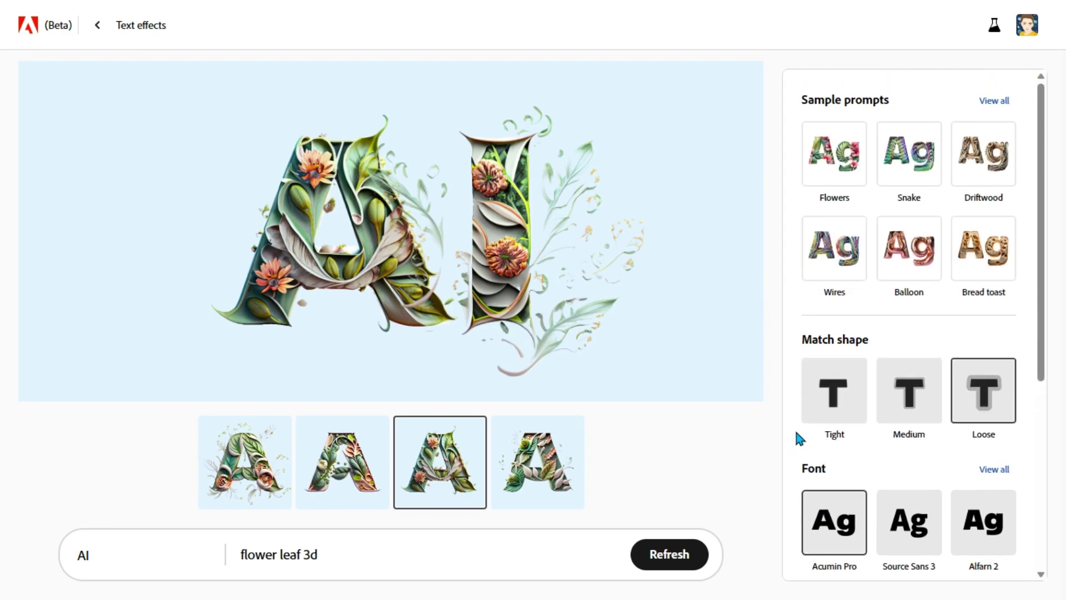
# Step: Change the text to 'DESIGN' and the description to 'flower 3d blue, pink color'
pyautogui.moveTo(109, 557); pyautogui.dragTo(75, 562)
pyautogui.write('DESIGN')
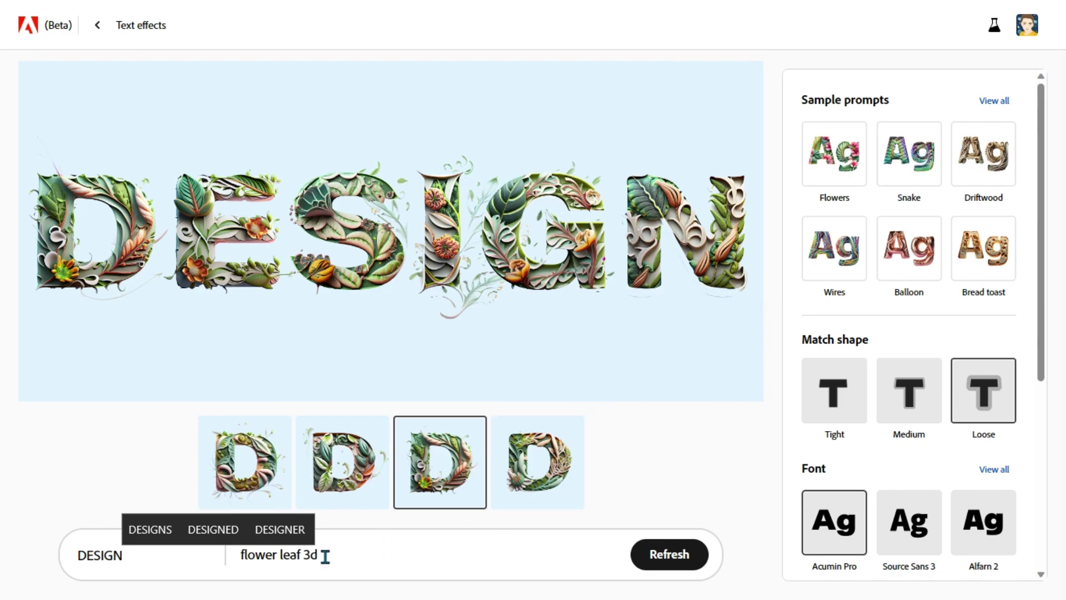
pyautogui.moveTo(304, 555); pyautogui.dragTo(294, 555)
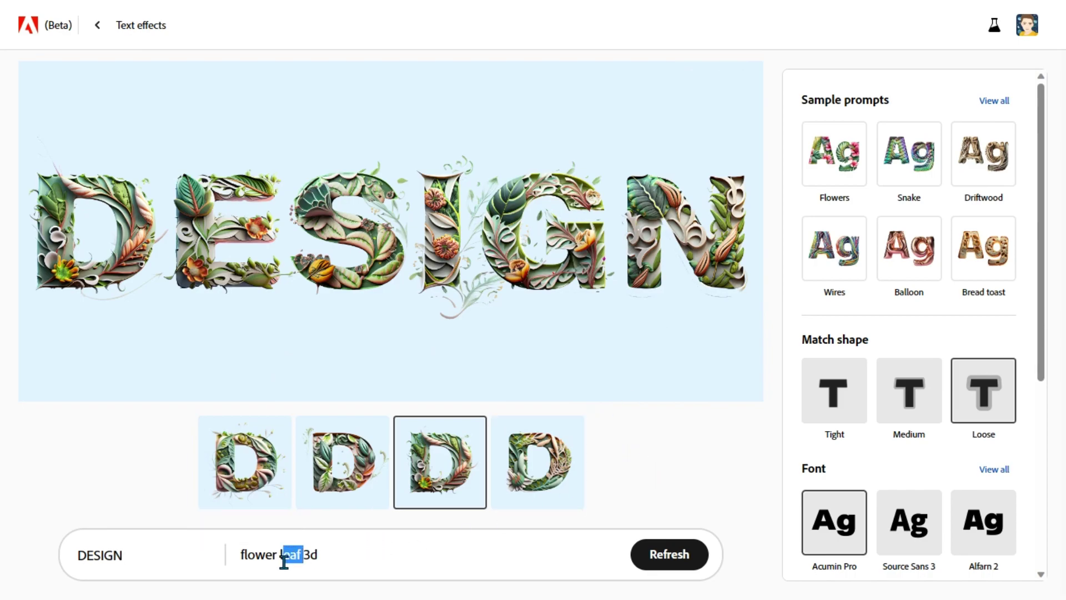
pyautogui.press('BackSpace')
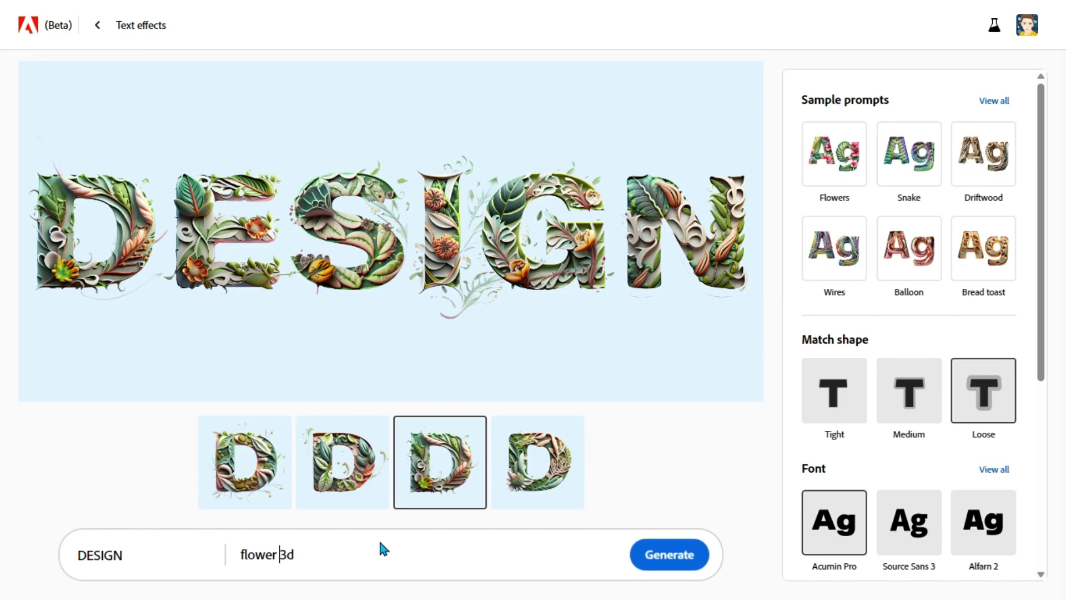
pyautogui.click(322, 551)
pyautogui.write('BLUE C')
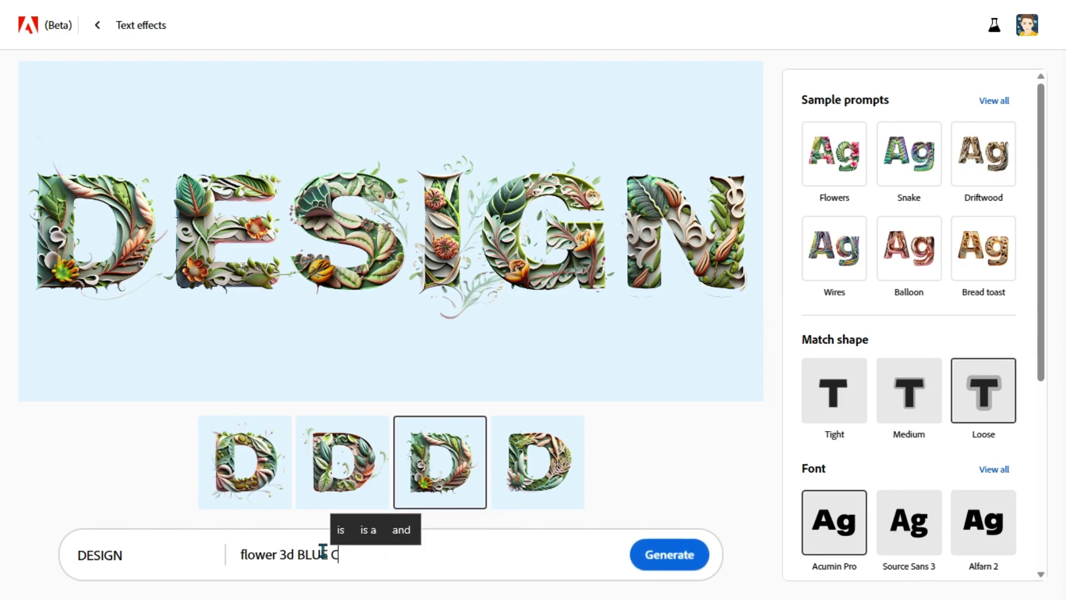
pyautogui.press('BackSpace')
pyautogui.press('BackSpace')
pyautogui.press('BackSpace')
pyautogui.press('BackSpace')
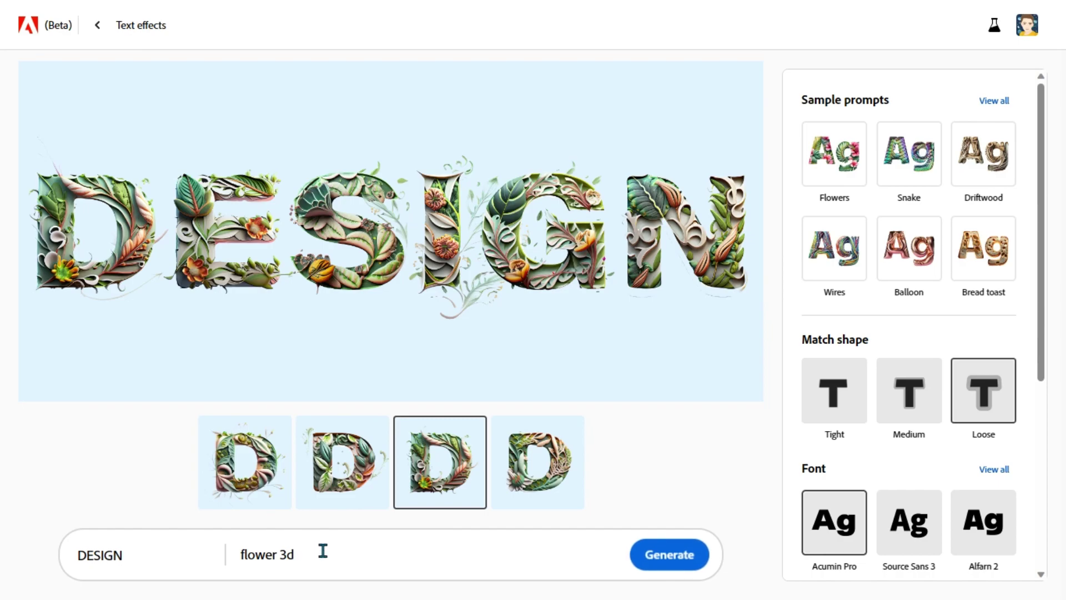
pyautogui.press('Tab')
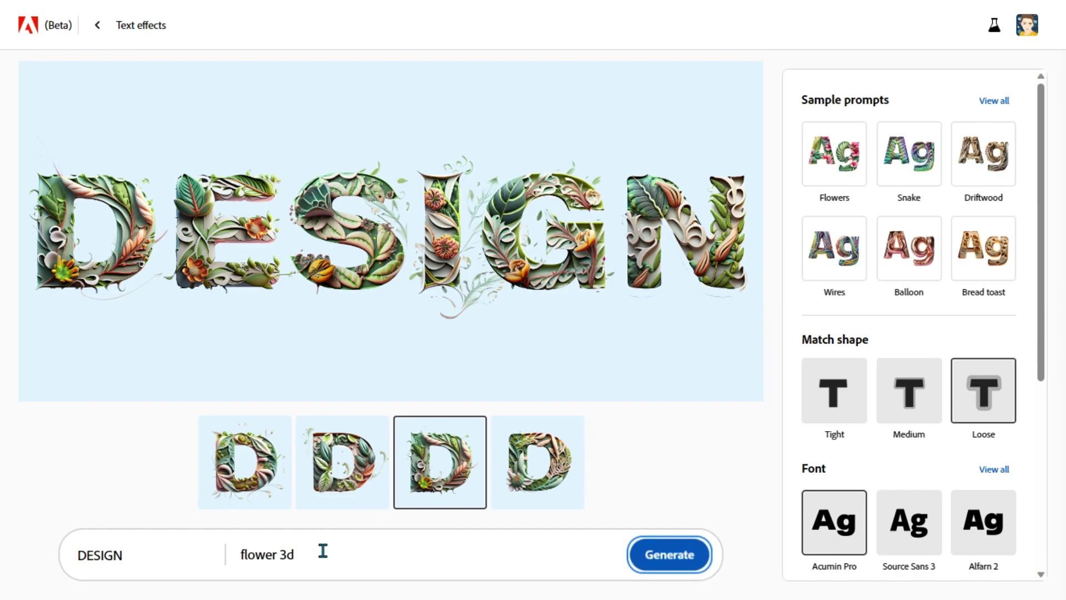
pyautogui.click(322, 551)
pyautogui.write('bl')
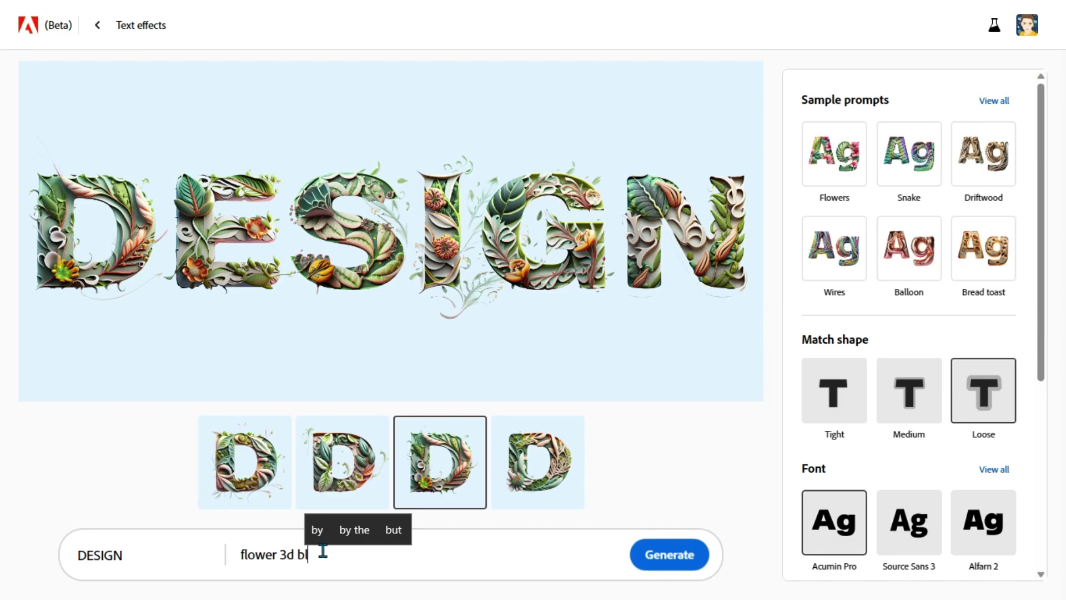
pyautogui.write('ue')
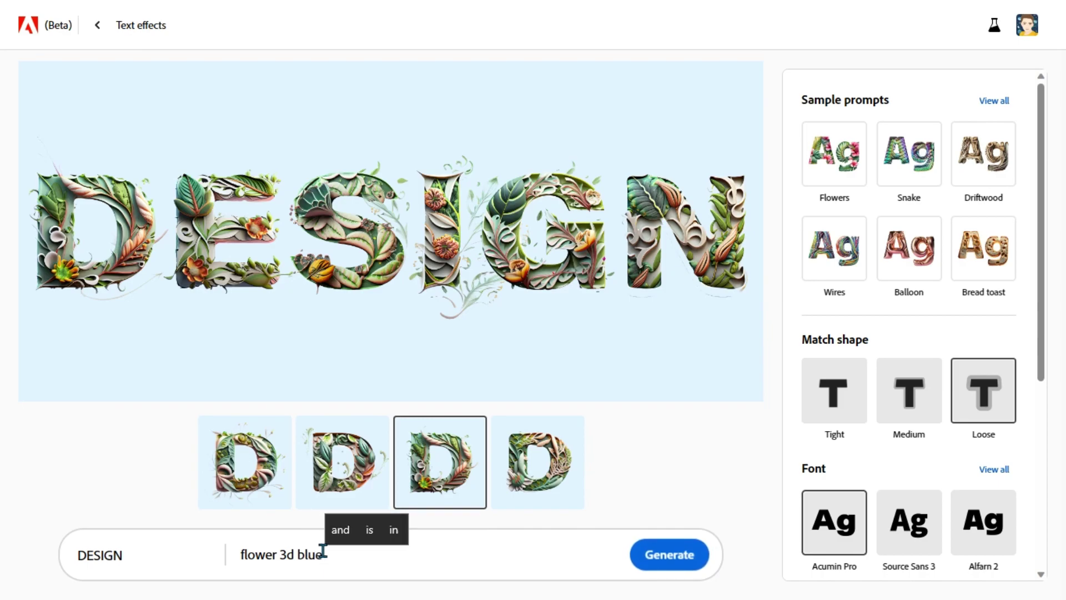
pyautogui.write(' ,')
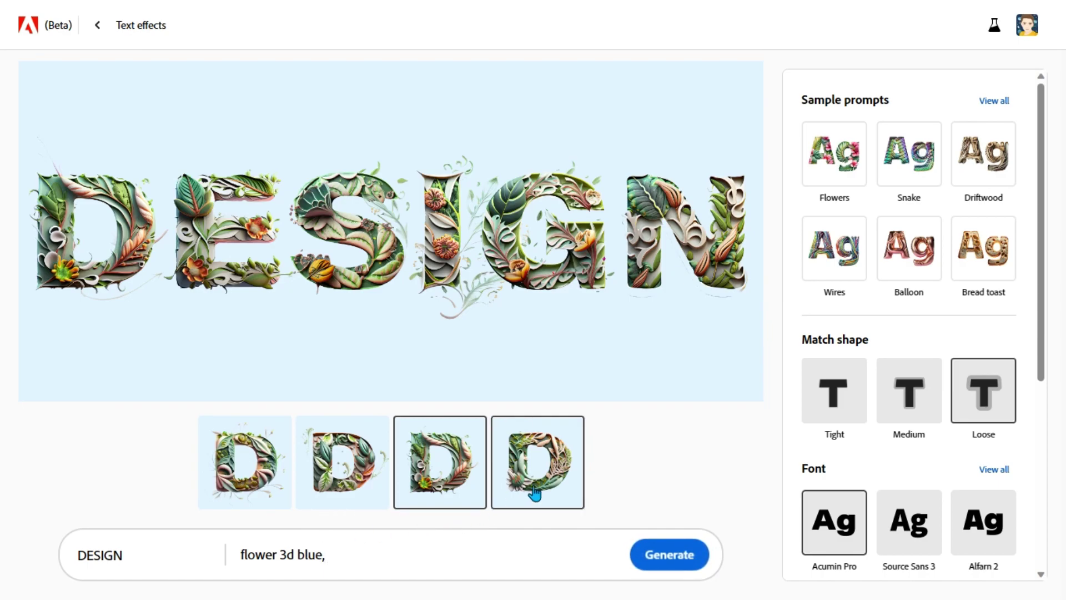
pyautogui.write(' pi')
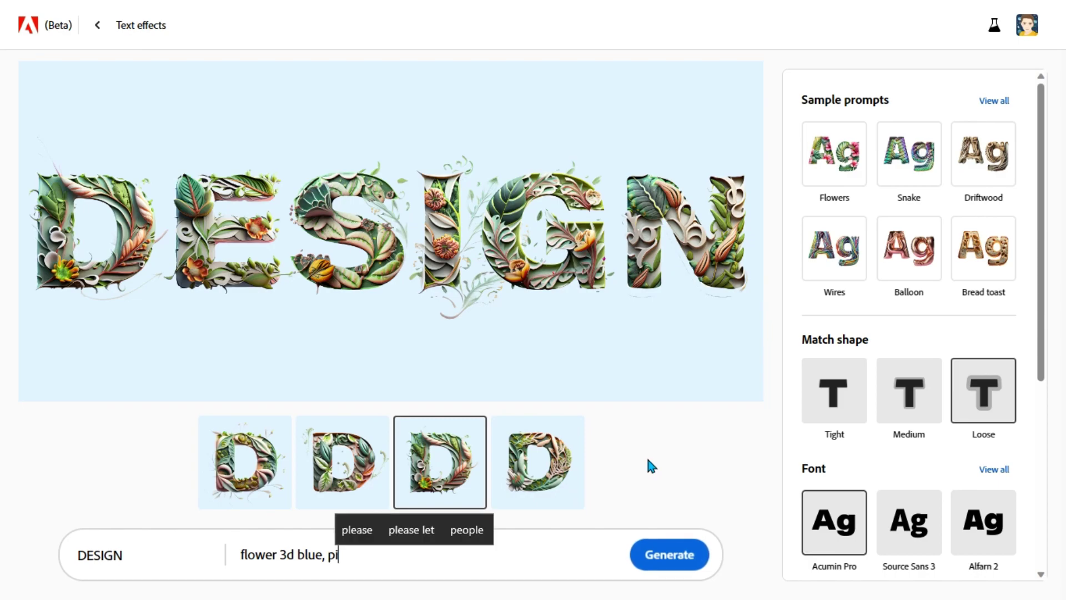
pyautogui.write('nk colo')
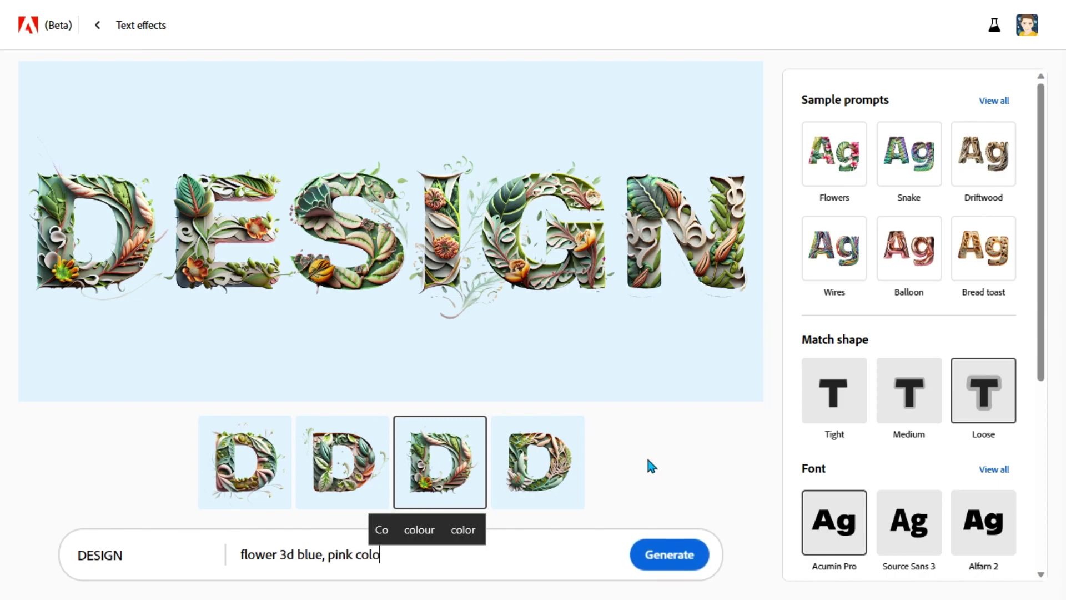
pyautogui.write('r')
# Step: Regenerate DESIGN in blue and pink flowers, go full screen, and preview the first variation
pyautogui.click(660, 555)
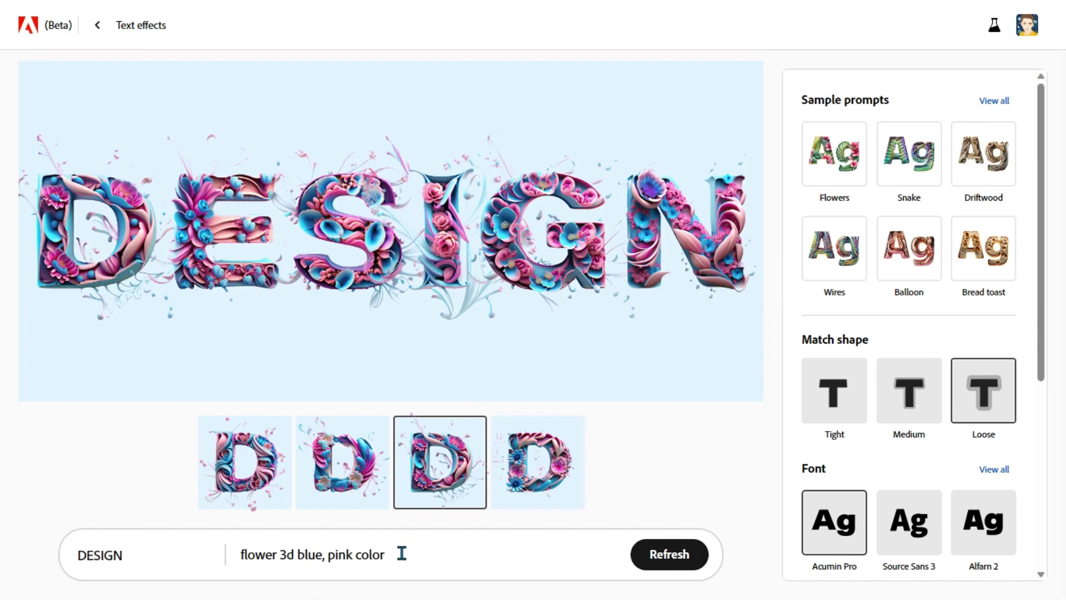
pyautogui.press('F11')
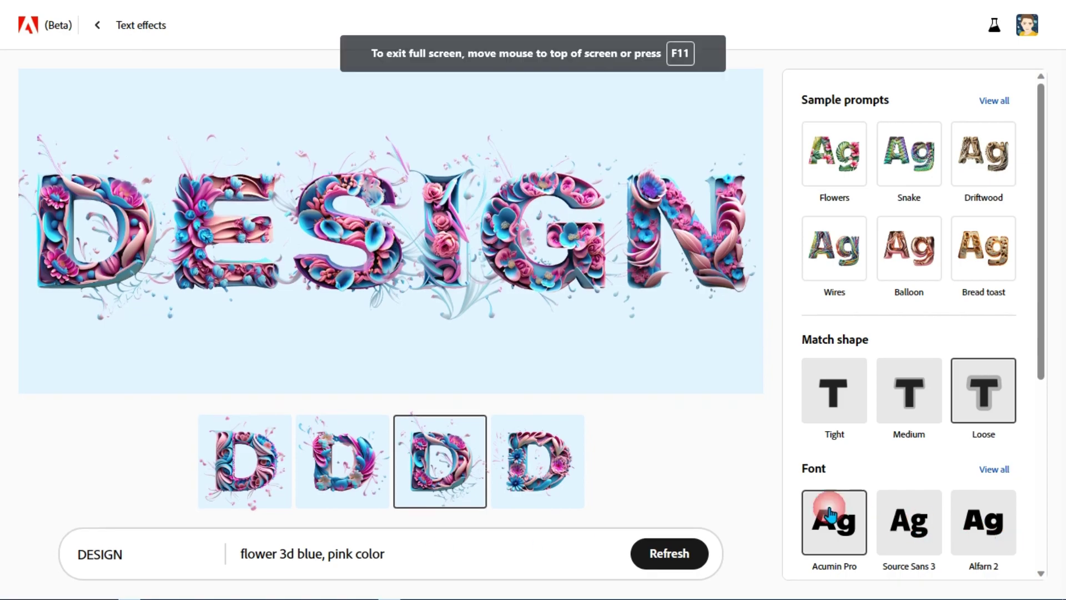
pyautogui.click(269, 475)
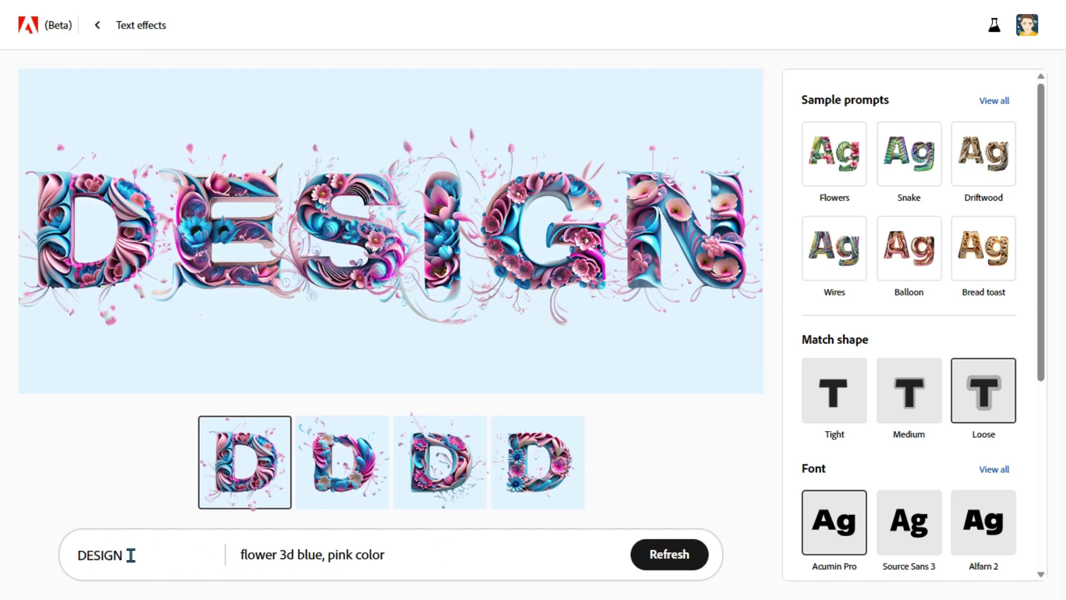
# Step: Replace DESIGN with 'ILLUSTRATION', then trim it back to 'ILLU'
pyautogui.moveTo(130, 554); pyautogui.dragTo(82, 555)
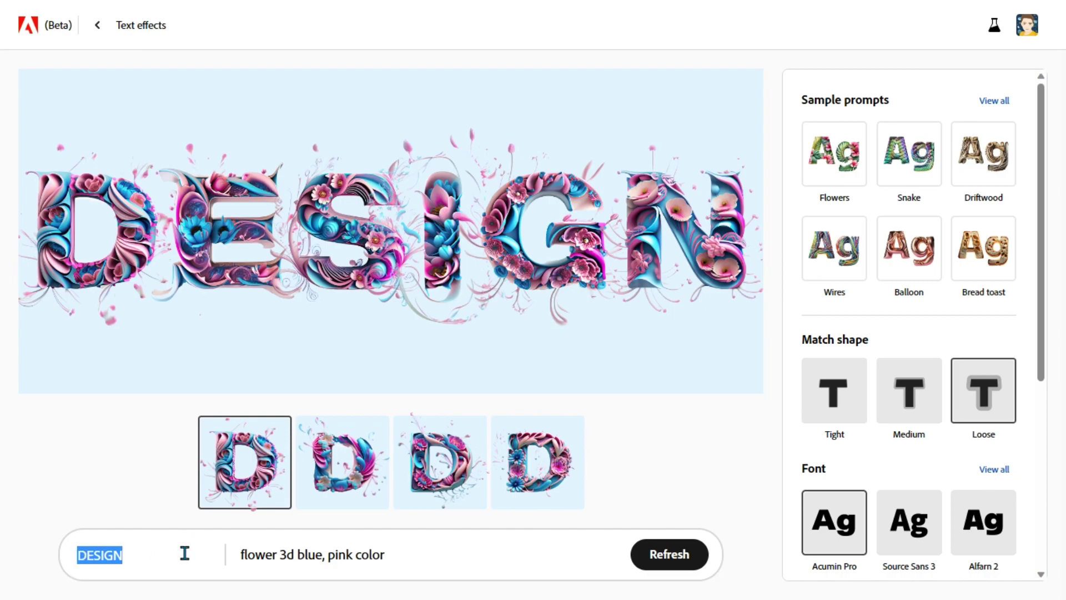
pyautogui.write('ILLU')
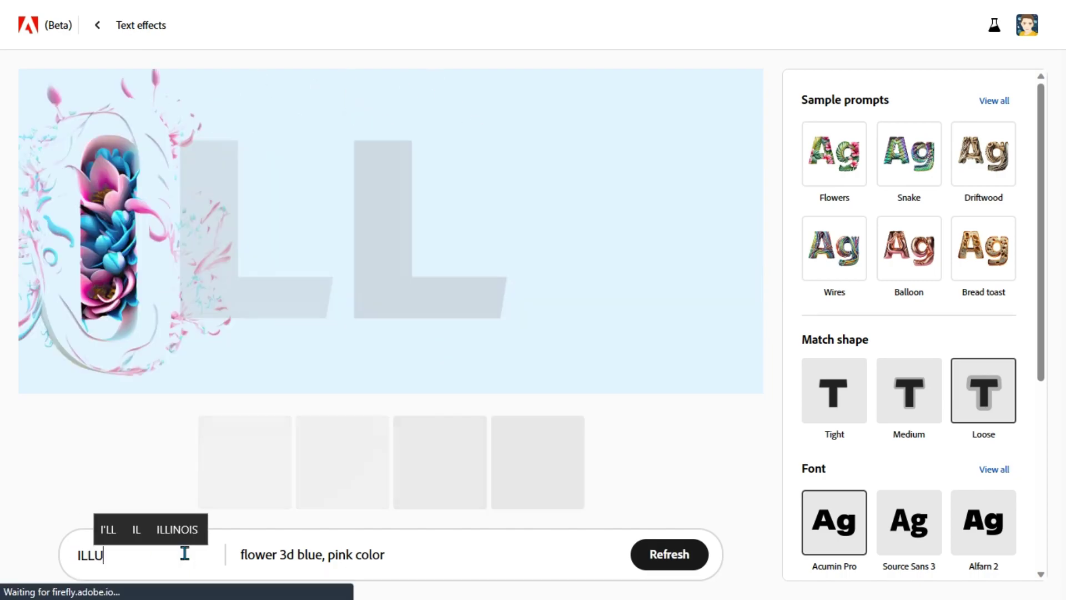
pyautogui.write('STRAT')
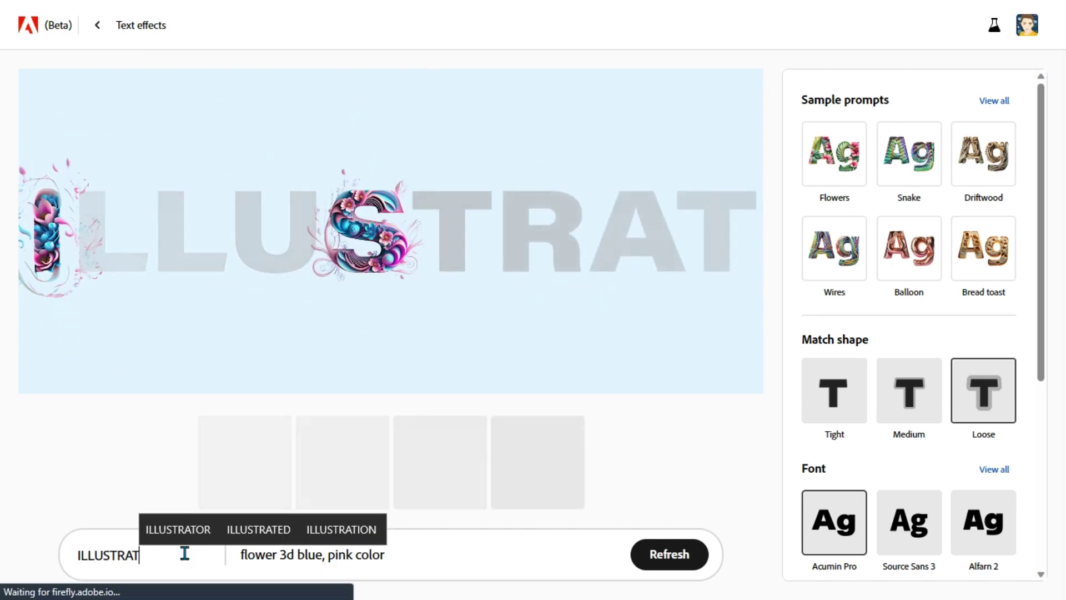
pyautogui.write('ION')
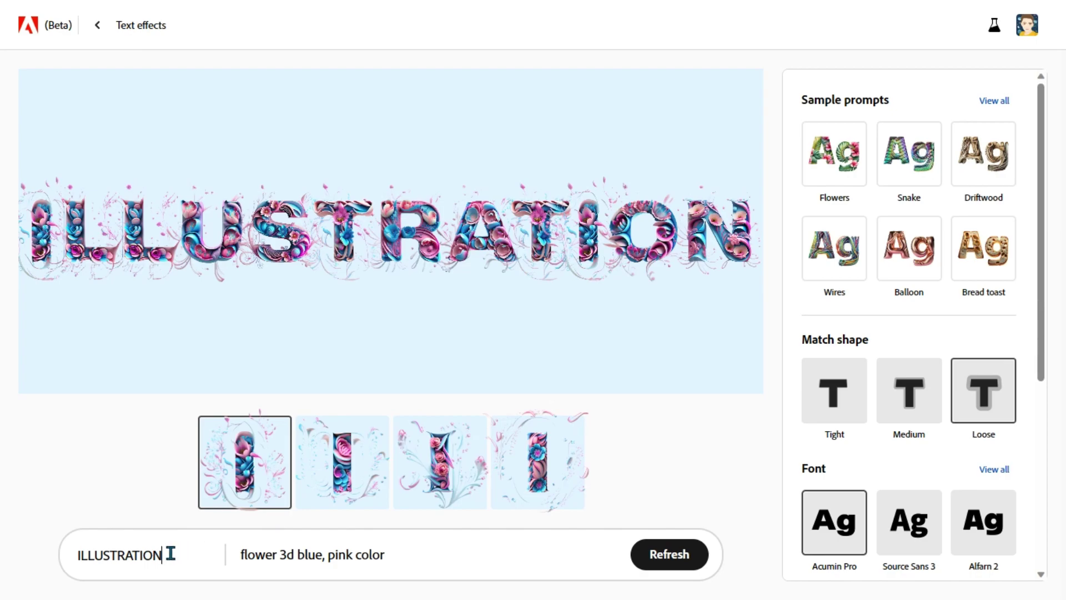
pyautogui.moveTo(161, 555); pyautogui.dragTo(110, 555)
pyautogui.press('BackSpace')
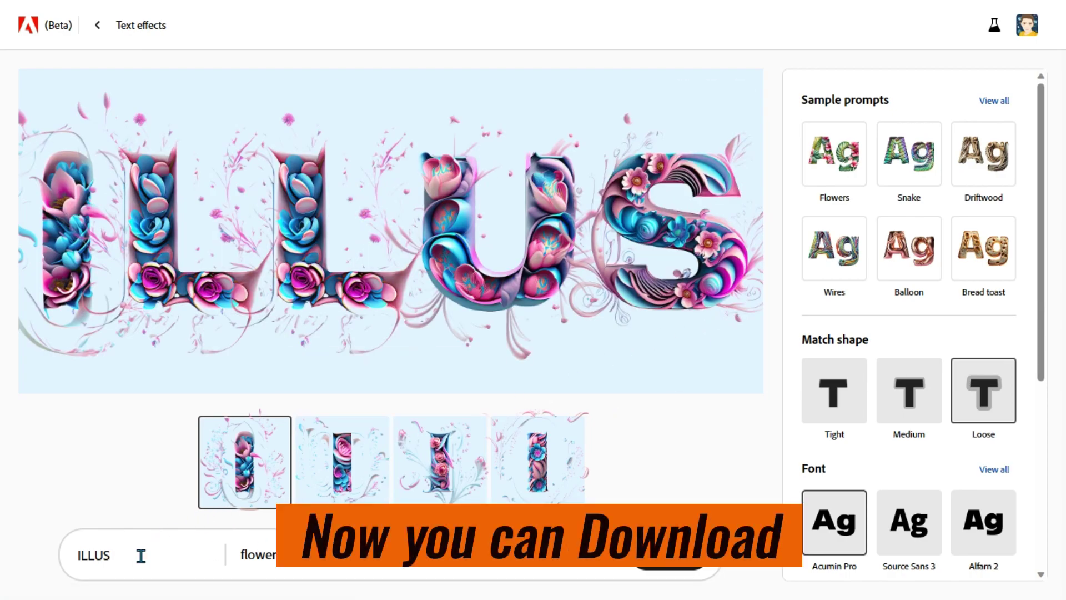
pyautogui.press('BackSpace')
pyautogui.moveTo(391, 249)
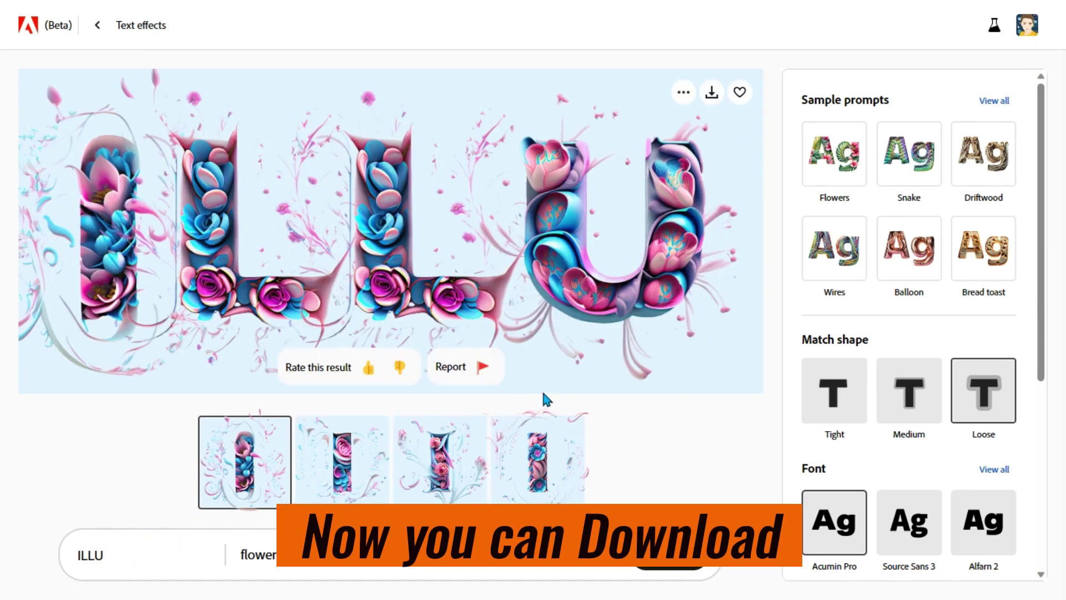
# Step: Download the ILLU result as 'Firefly ILLU-flower 3d blue, pink color 15908.jpg' and open it
pyautogui.click(683, 95)
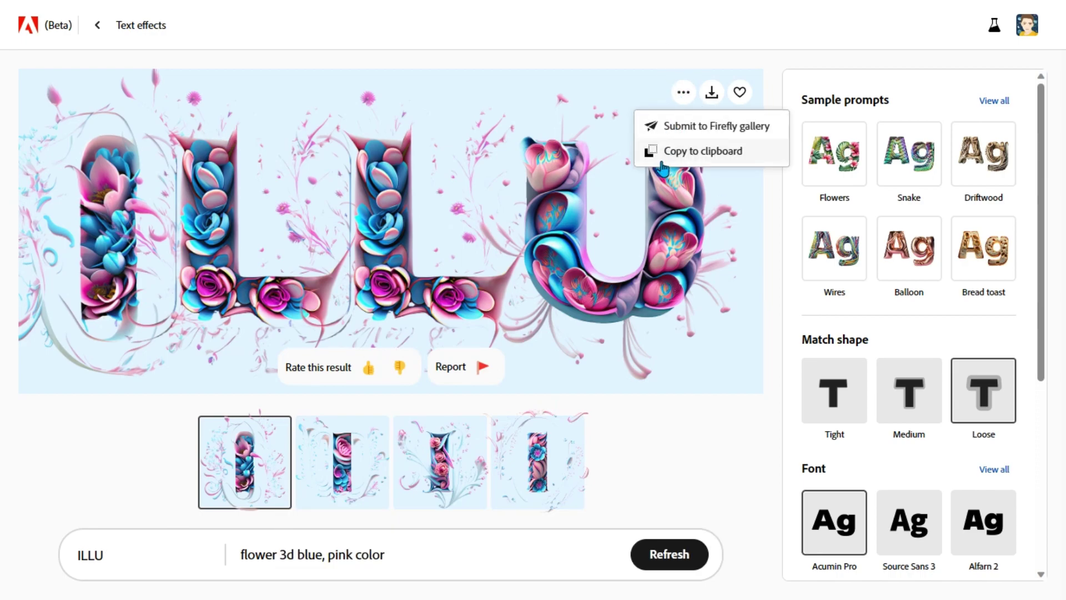
pyautogui.click(713, 95)
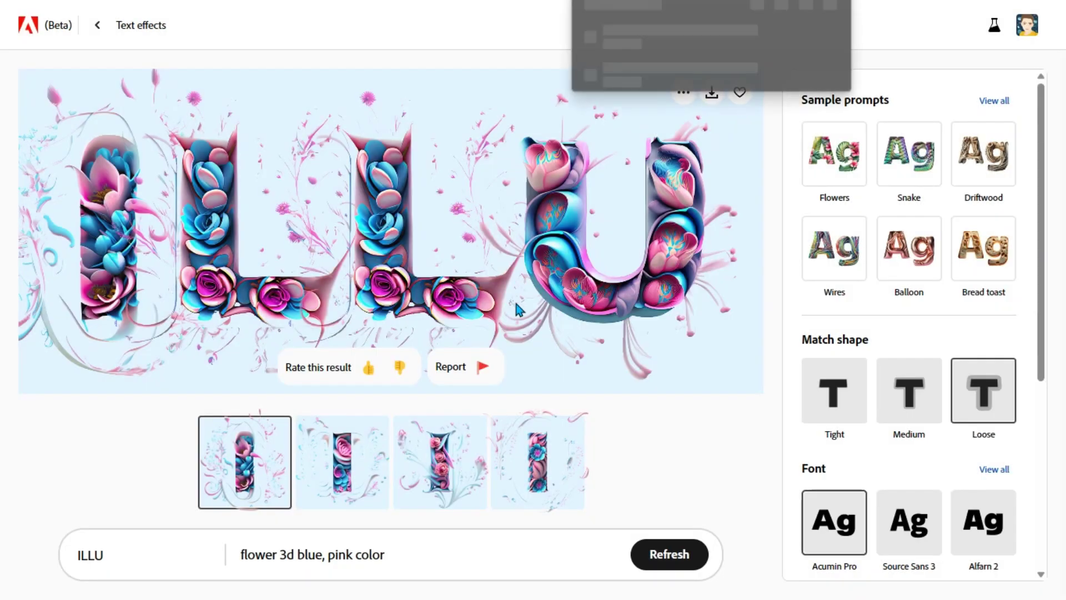
pyautogui.moveTo(745, 58)
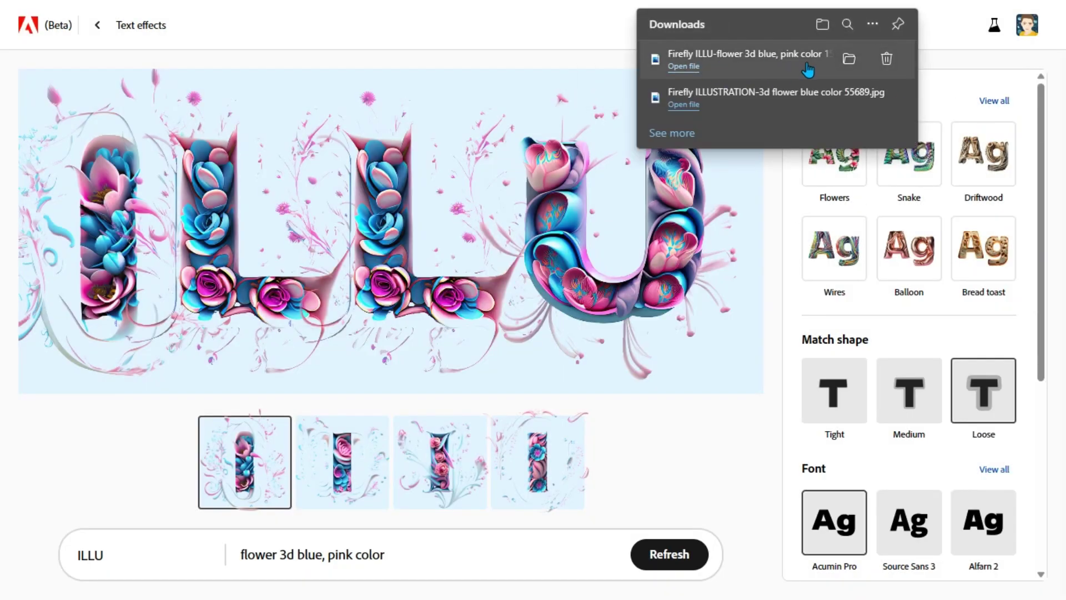
pyautogui.click(789, 71)
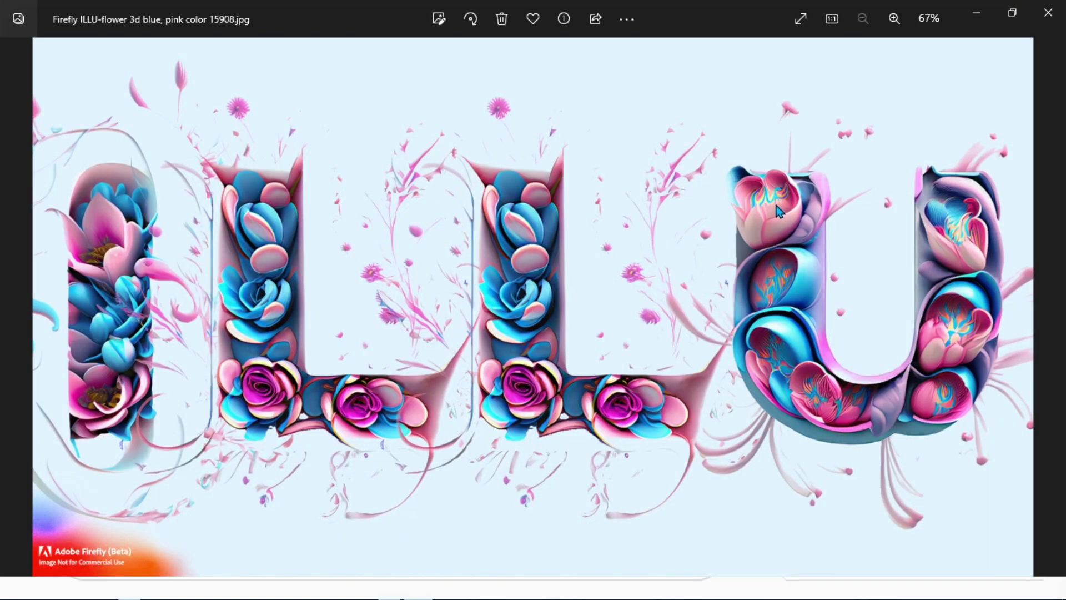
# Step: Zoom into the downloaded ILLU image to inspect its watermark, then close Photos
pyautogui.doubleClick(273, 269)
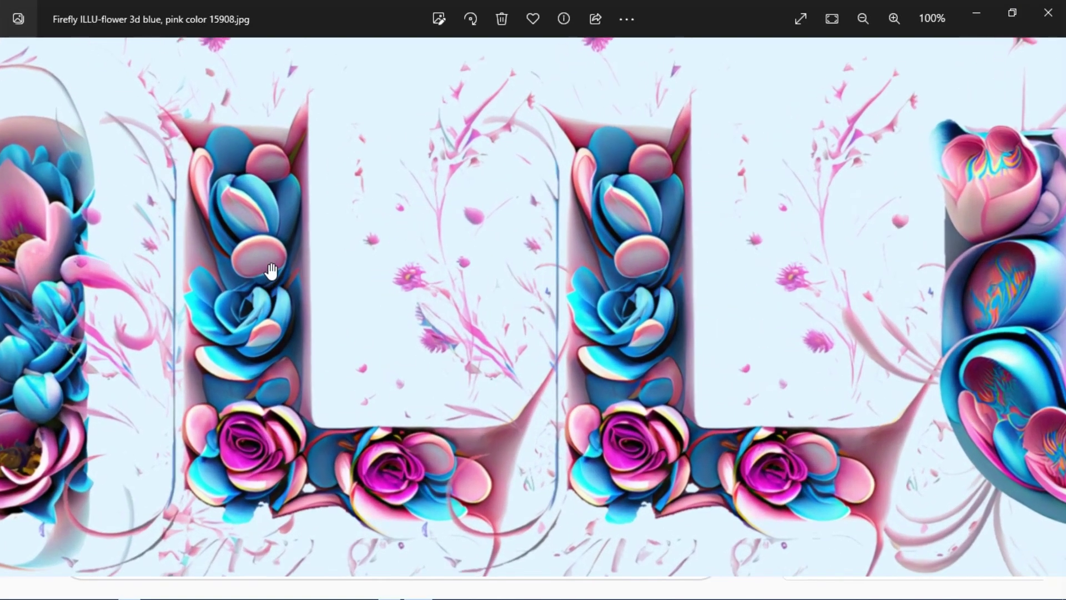
pyautogui.doubleClick(698, 290)
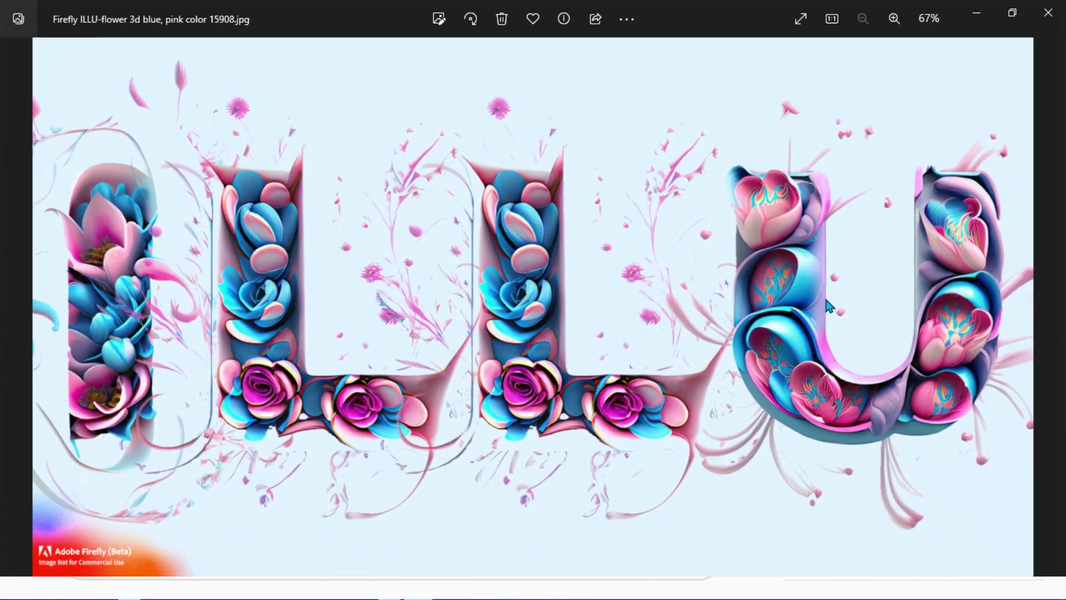
pyautogui.scroll(3, 526, 289)
pyautogui.scroll(-3, 532, 288)
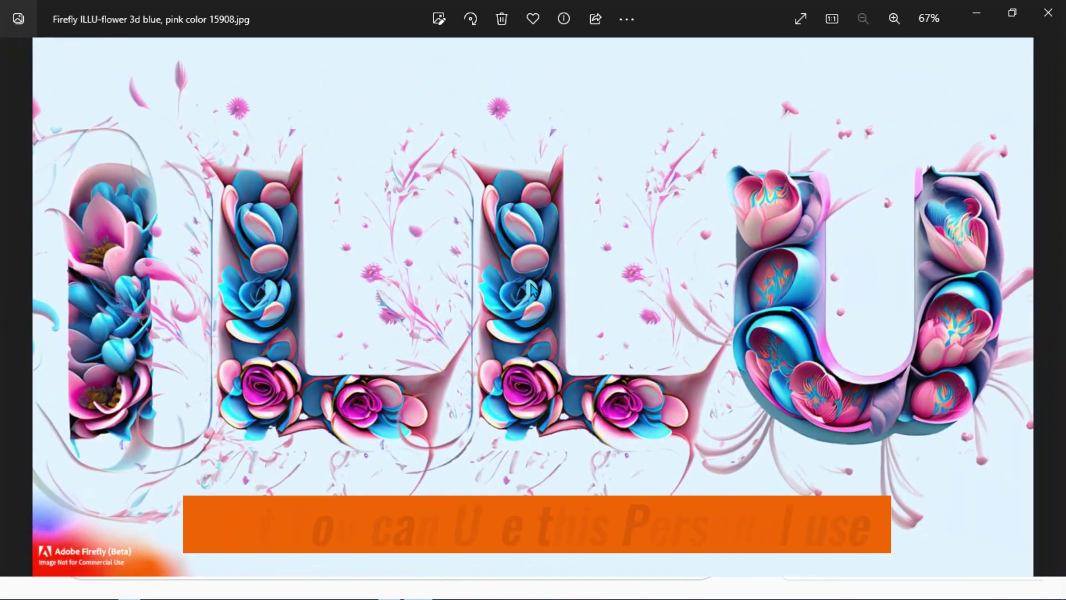
pyautogui.scroll(1, 95, 511)
pyautogui.scroll(3, 84, 506)
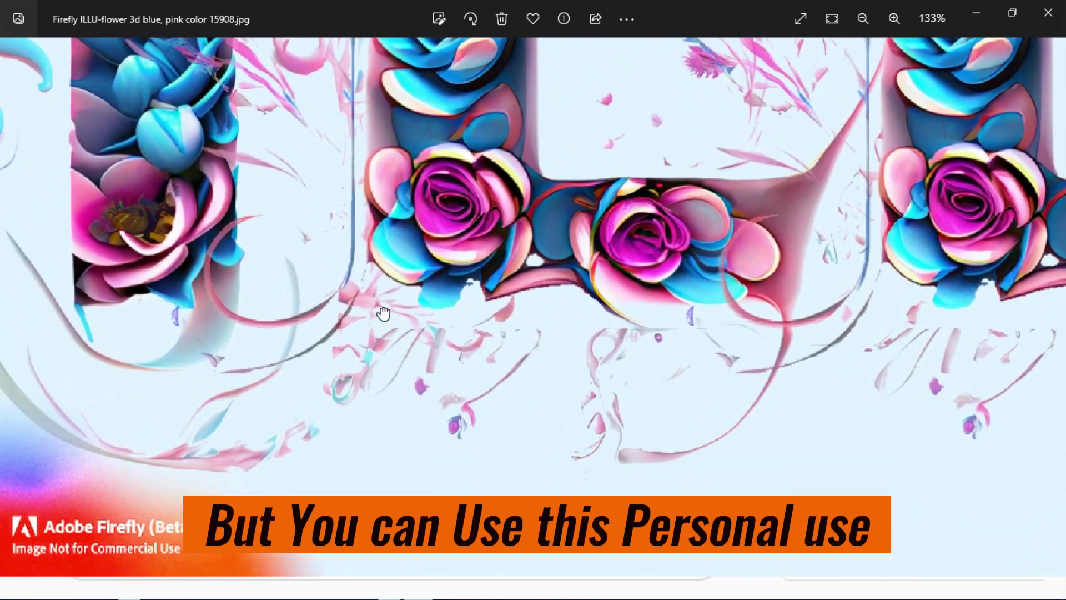
pyautogui.scroll(2, 95, 564)
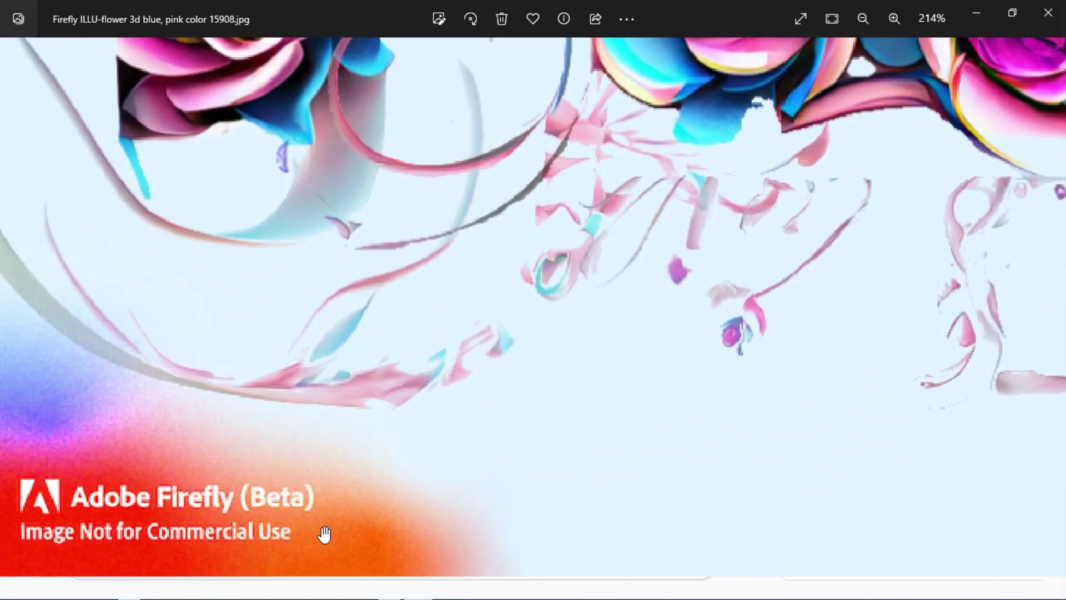
pyautogui.scroll(-1, 435, 436)
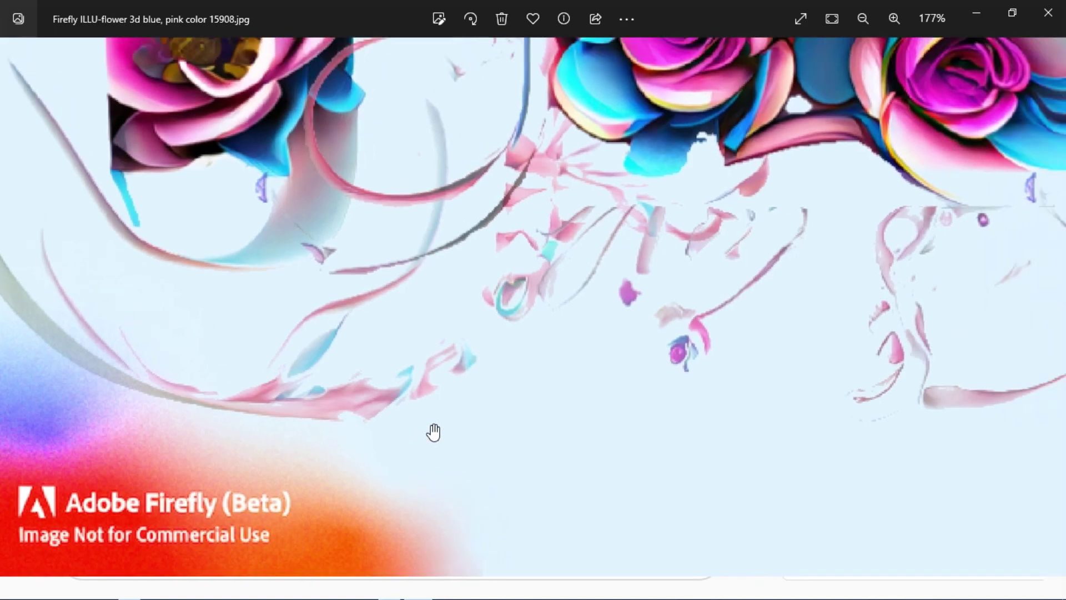
pyautogui.scroll(-3, 433, 431)
pyautogui.scroll(-1, 433, 431)
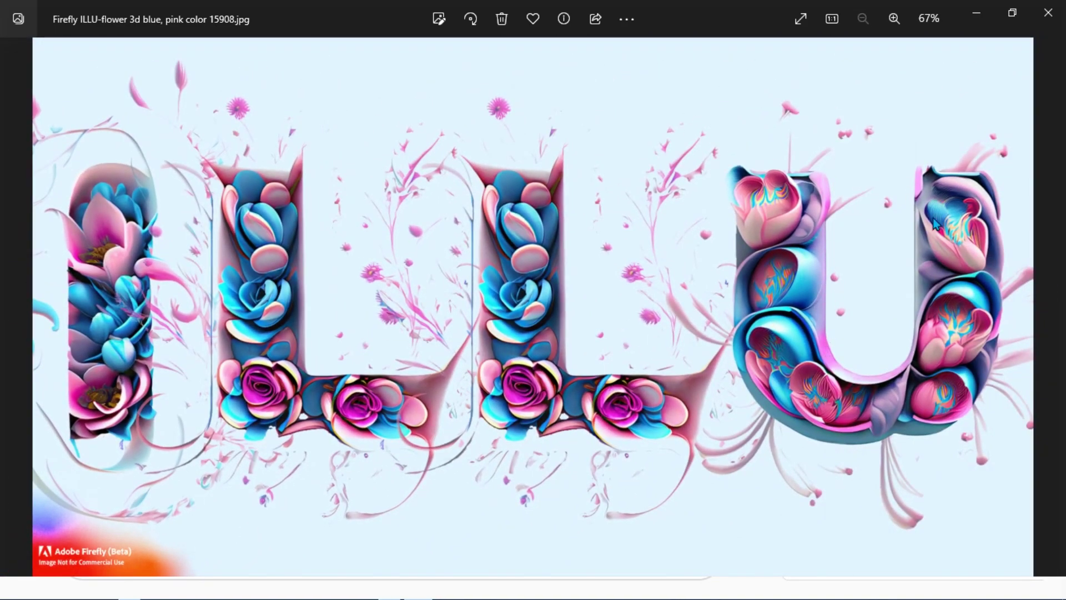
pyautogui.hotkey('alt', 'F4')
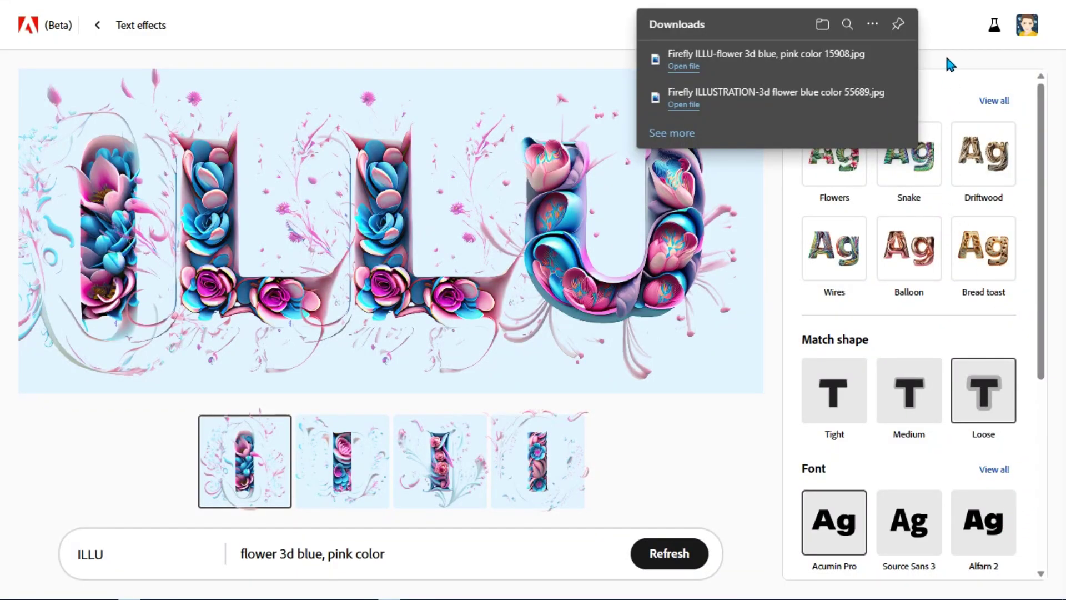
# Step: Try the Driftwood, Wires and Pink gold balloon sample styles on the lettering
pyautogui.click(950, 64)
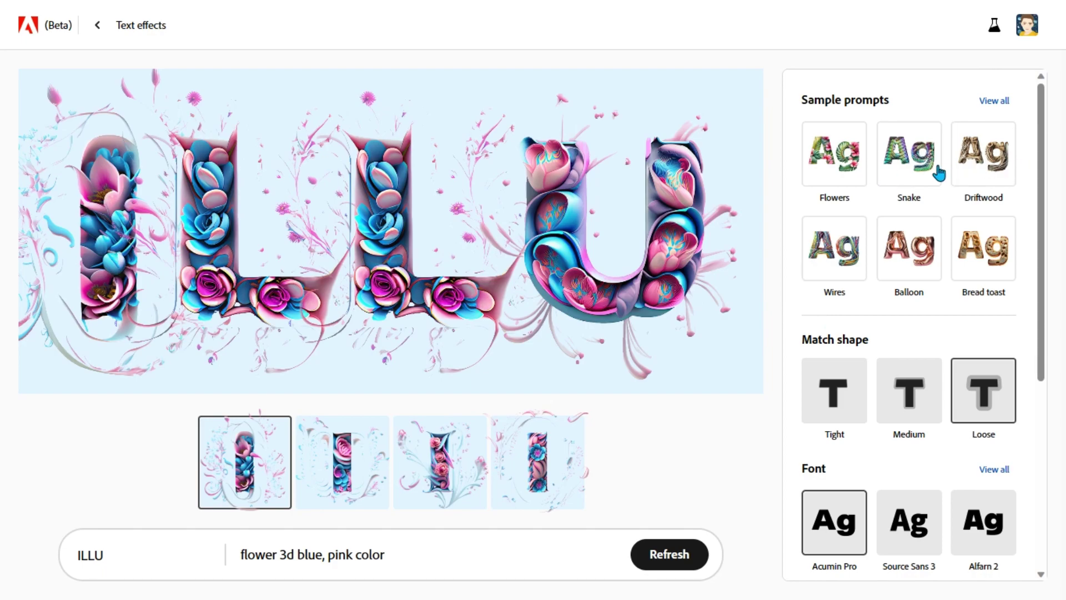
pyautogui.click(999, 164)
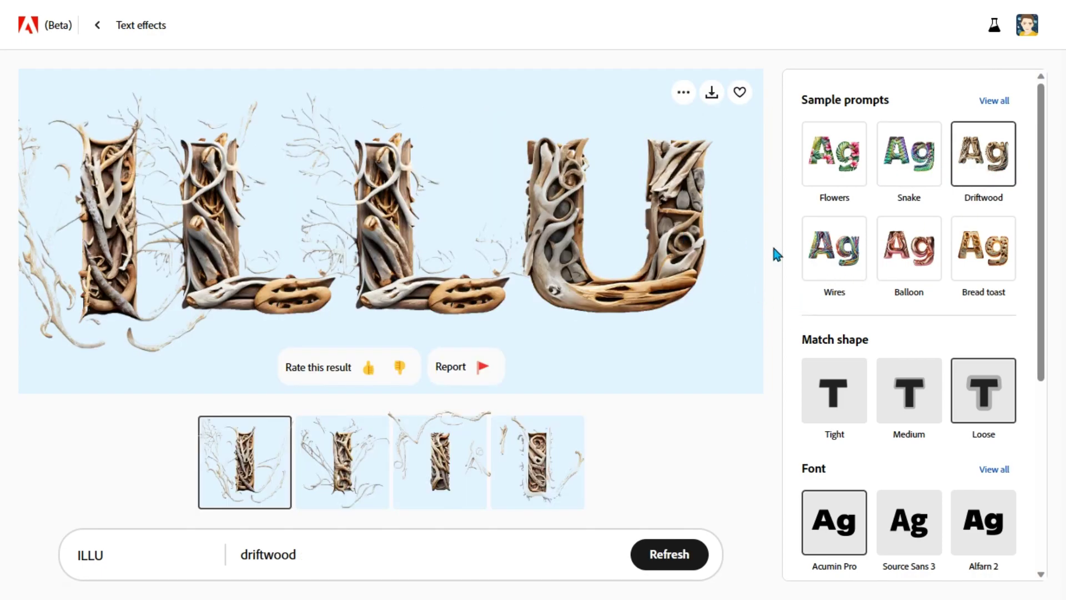
pyautogui.click(844, 268)
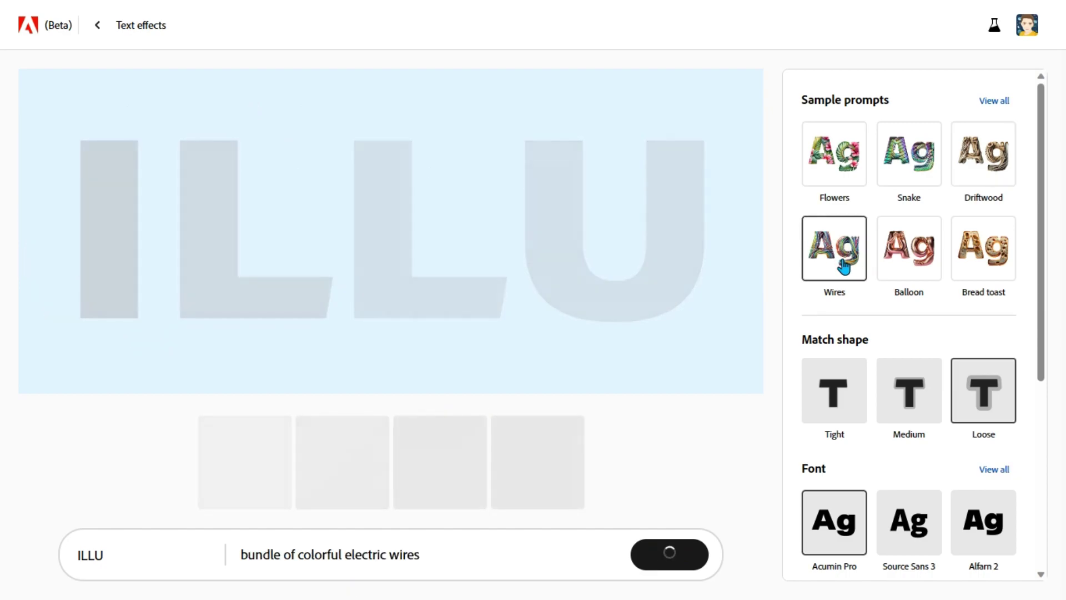
pyautogui.click(904, 268)
pyautogui.write('N')
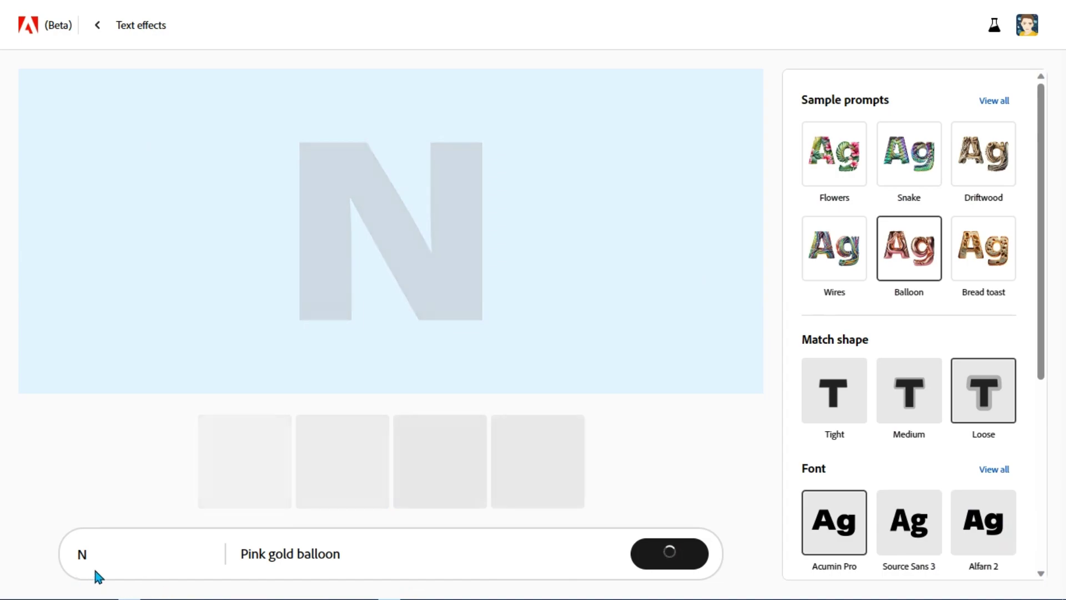
# Step: Replace the text with NEW and apply the Bread toast sample style
pyautogui.hotkey('ctrl', 'a')
pyautogui.write('NEW')
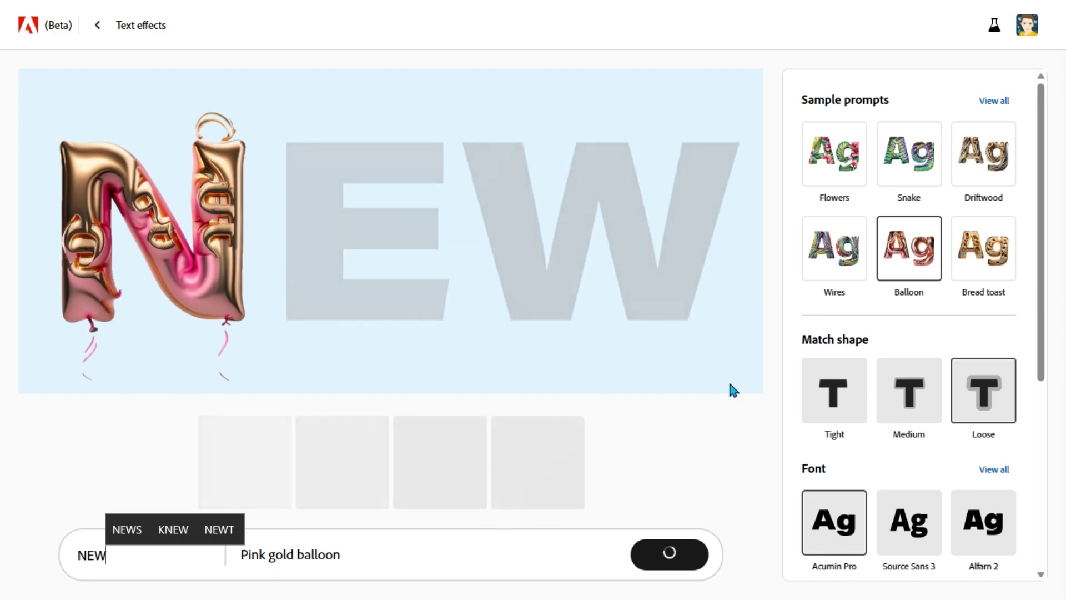
pyautogui.click(998, 260)
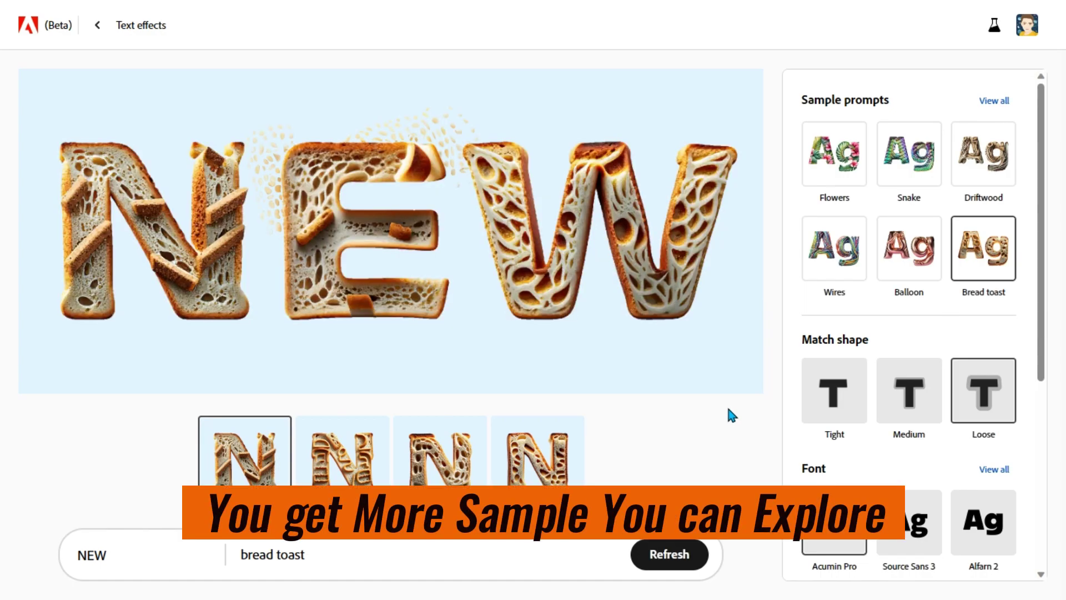
# Step: Browse all sample style categories, then return to the style summary
pyautogui.click(986, 104)
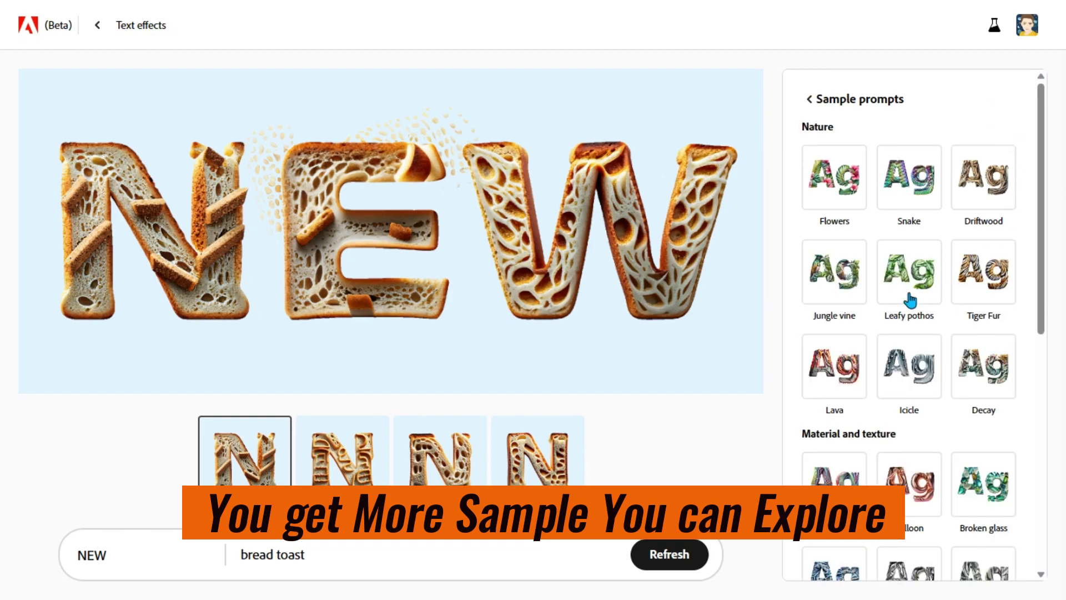
pyautogui.scroll(-5, 938, 299)
pyautogui.scroll(-3, 916, 367)
pyautogui.scroll(-1, 877, 433)
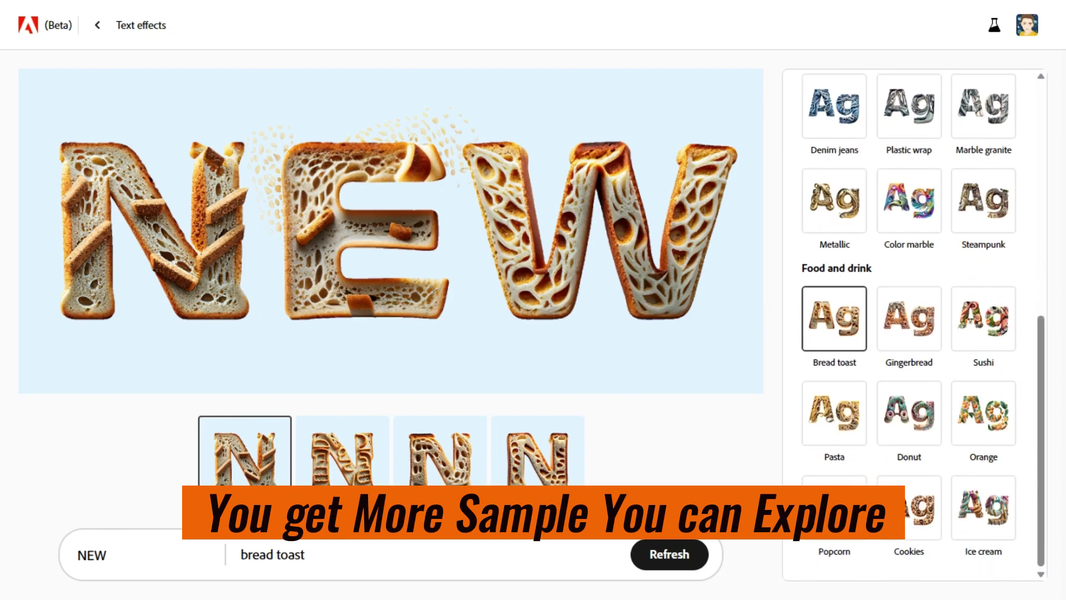
pyautogui.scroll(2, 1021, 333)
pyautogui.scroll(6, 999, 316)
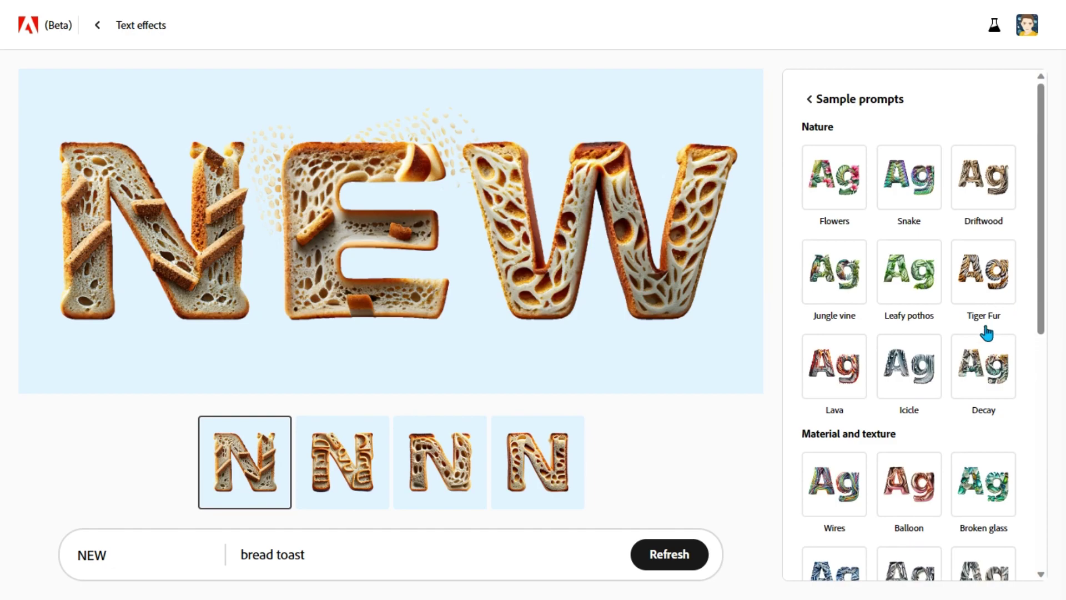
pyautogui.click(814, 99)
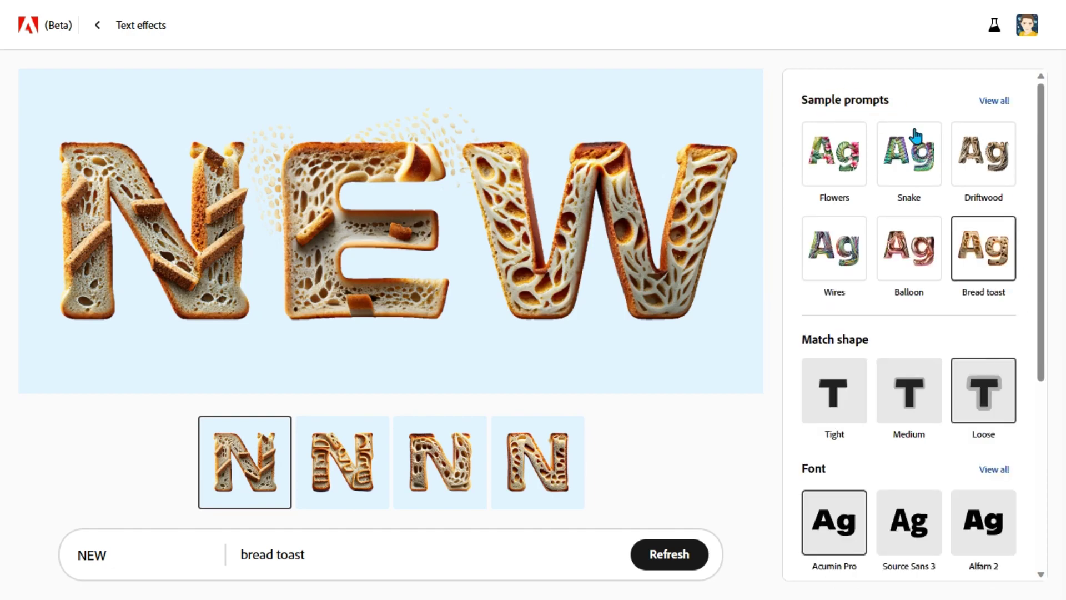
# Step: Regenerate the bread toast NEW in the Cooper font and download it as a JPG
pyautogui.scroll(-5, 1026, 322)
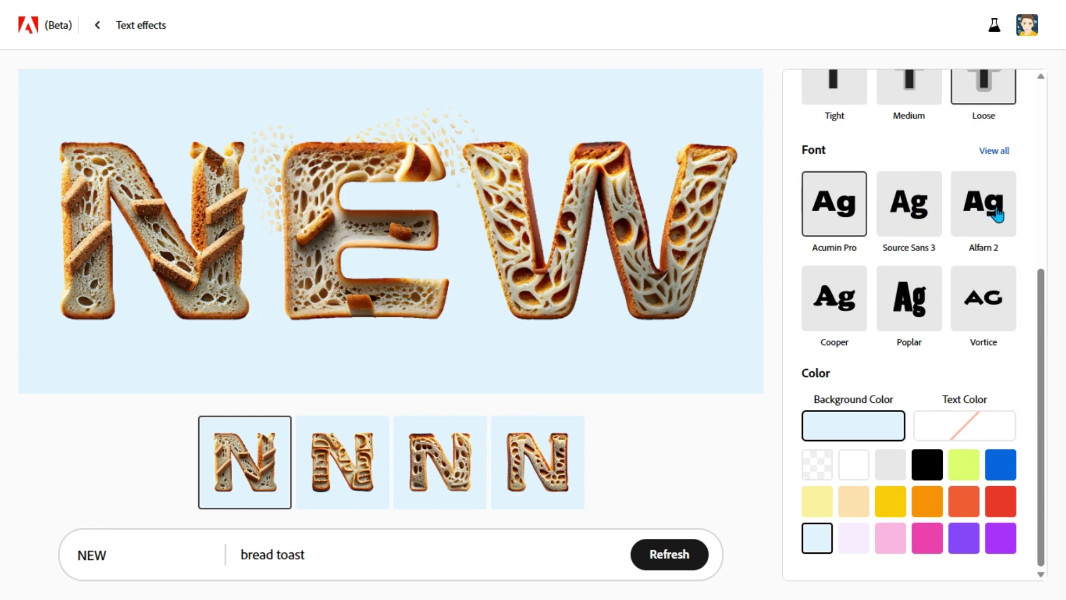
pyautogui.click(845, 312)
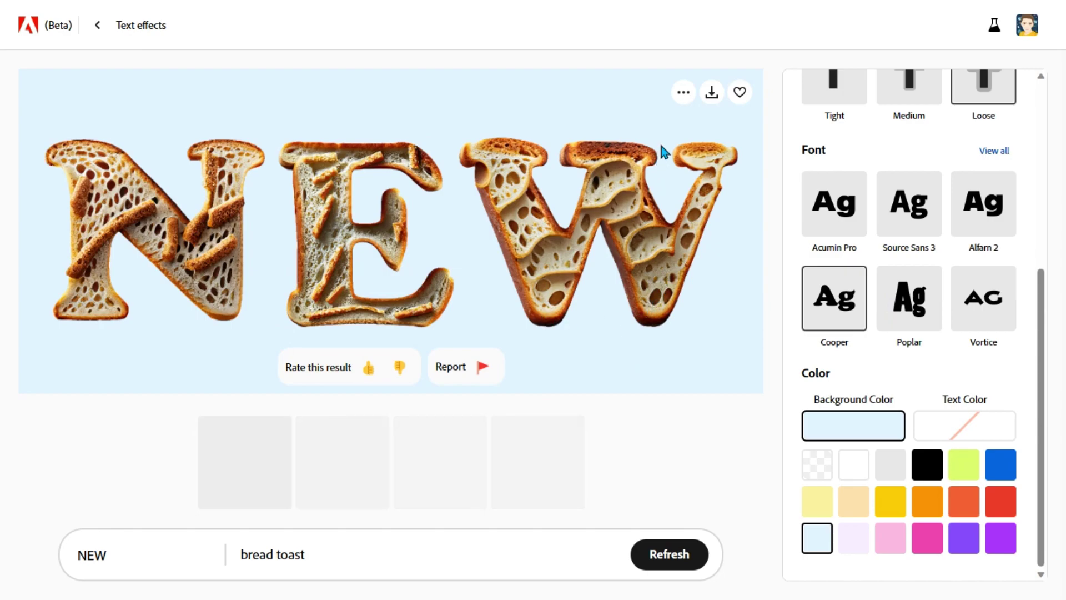
pyautogui.click(712, 100)
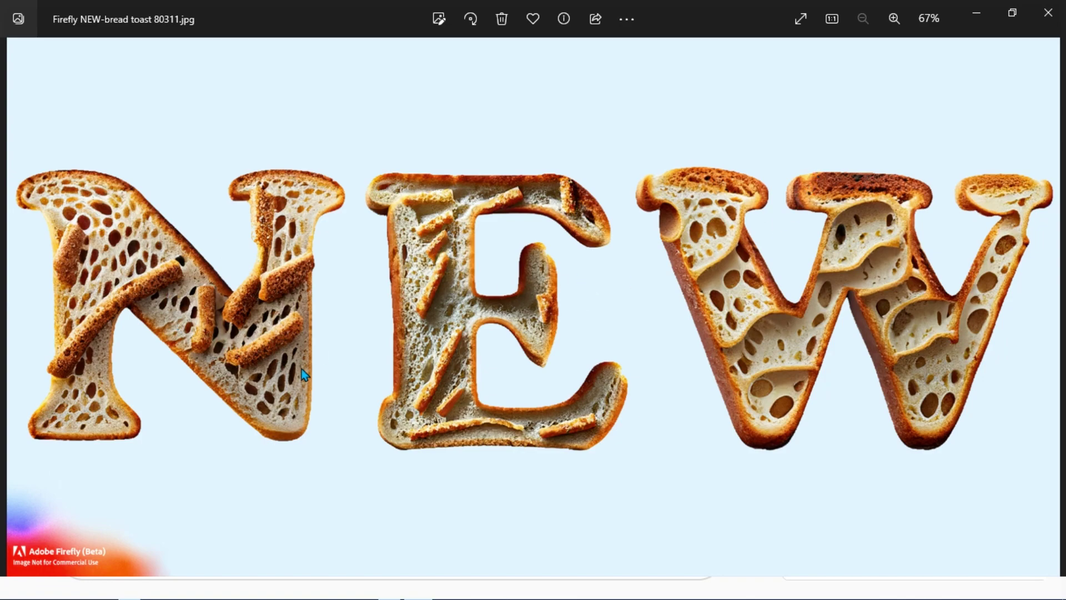
# Step: Zoom in and out to inspect the bread toast NEW JPG, then close the Photos viewer
pyautogui.scroll(2, 878, 288)
pyautogui.scroll(2, 888, 277)
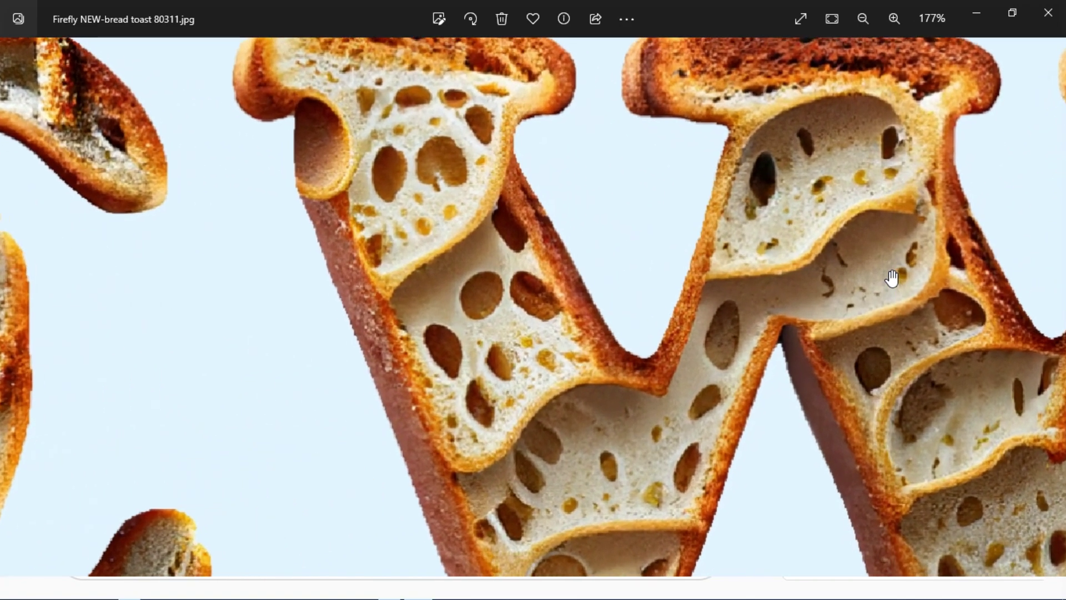
pyautogui.scroll(-2, 888, 277)
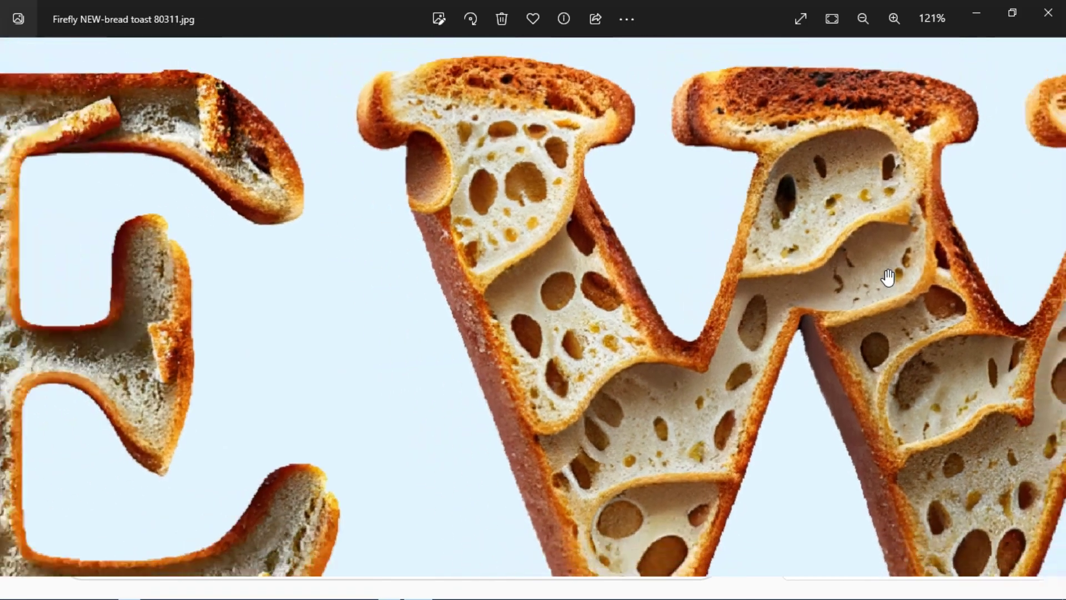
pyautogui.scroll(-2, 888, 278)
pyautogui.scroll(2, 103, 400)
pyautogui.scroll(1, 122, 394)
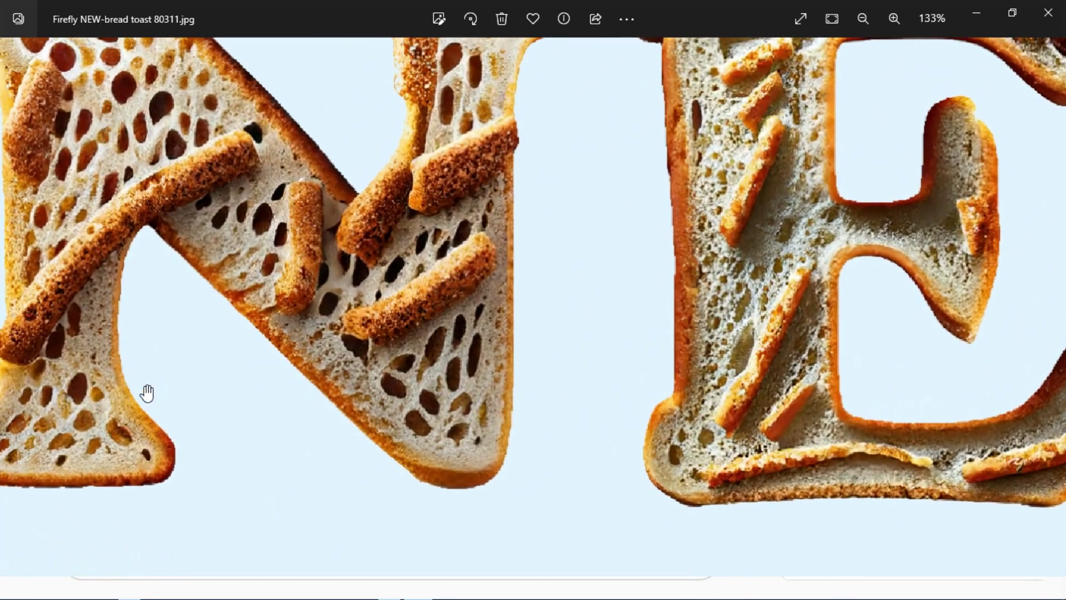
pyautogui.scroll(-2, 278, 383)
pyautogui.scroll(-1, 380, 382)
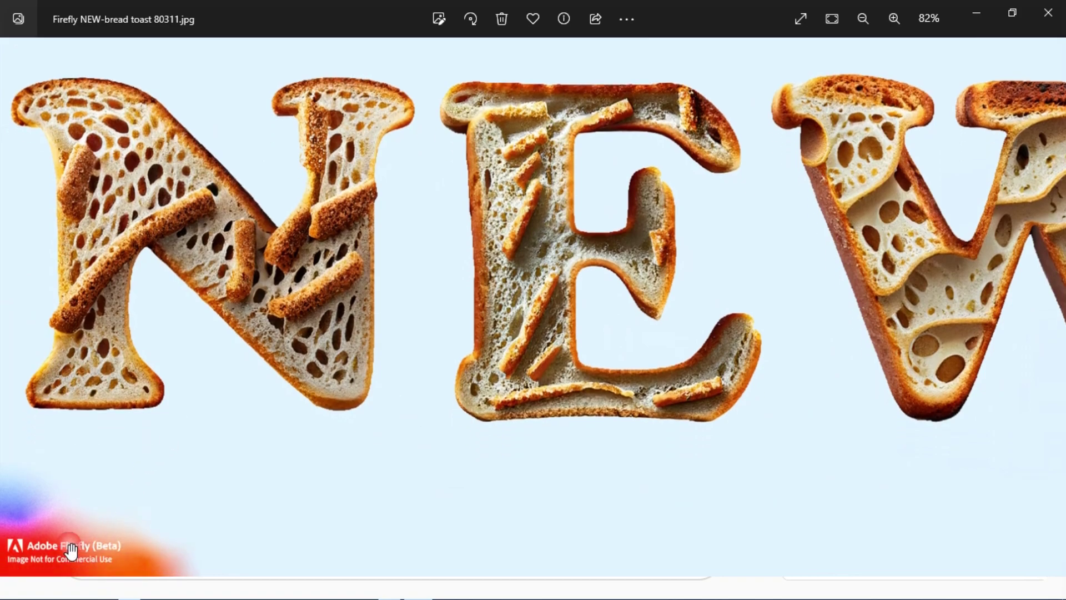
pyautogui.scroll(2, 69, 547)
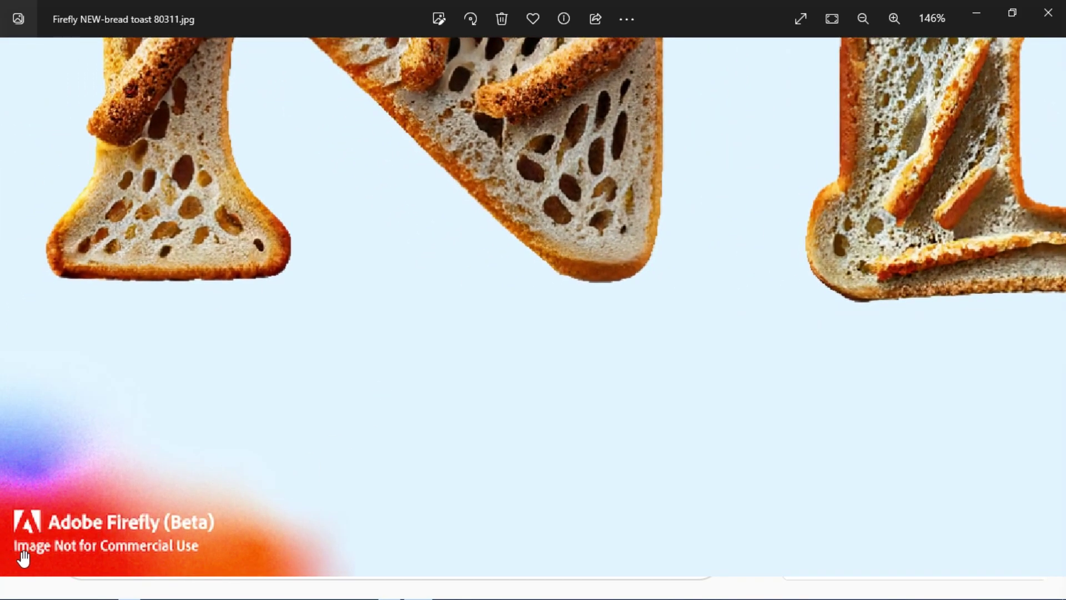
pyautogui.scroll(-3, 517, 425)
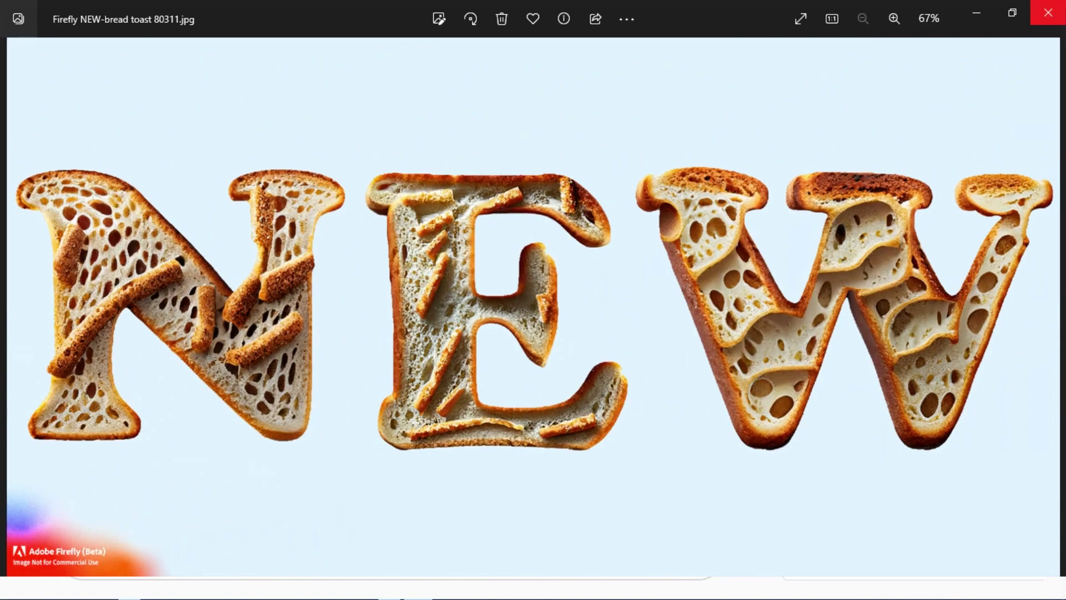
pyautogui.click(1047, 13)
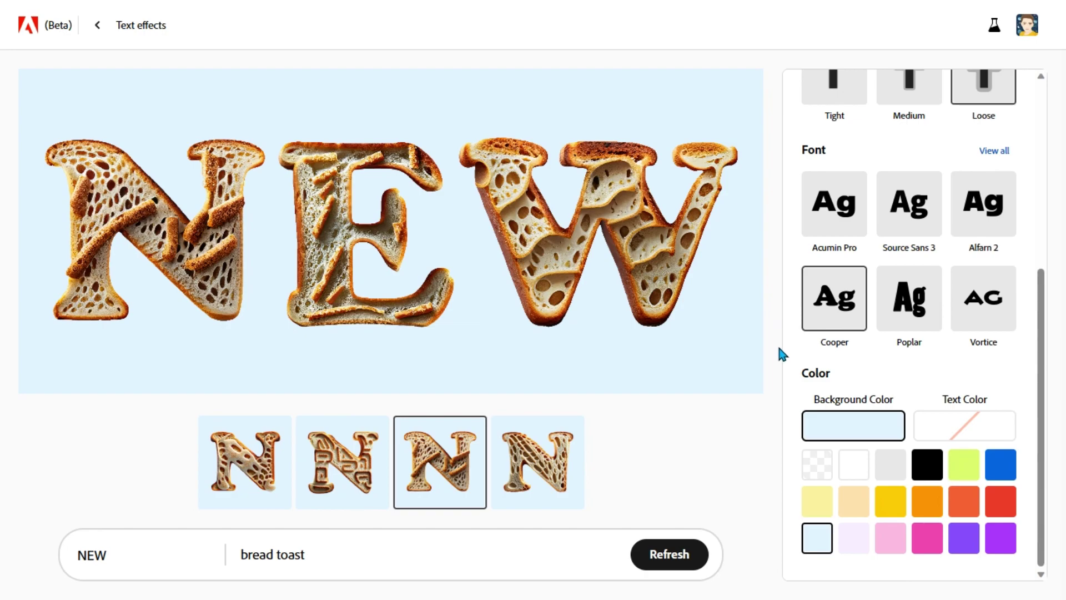
# Step: Give the bread toast NEW a transparent background, download it as a PNG and open it
pyautogui.click(818, 468)
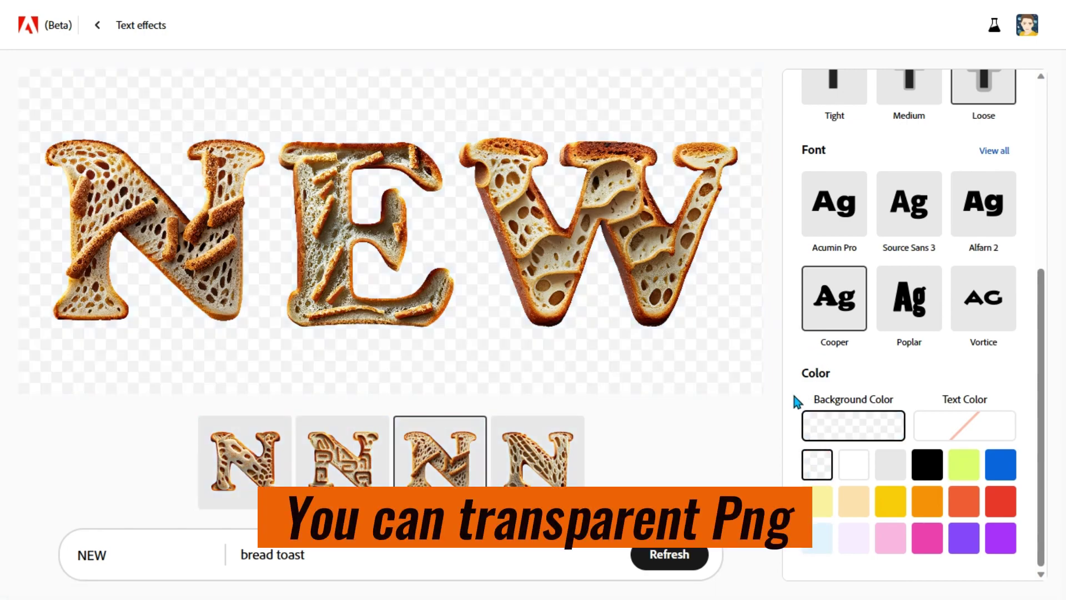
pyautogui.moveTo(392, 232)
pyautogui.click(713, 98)
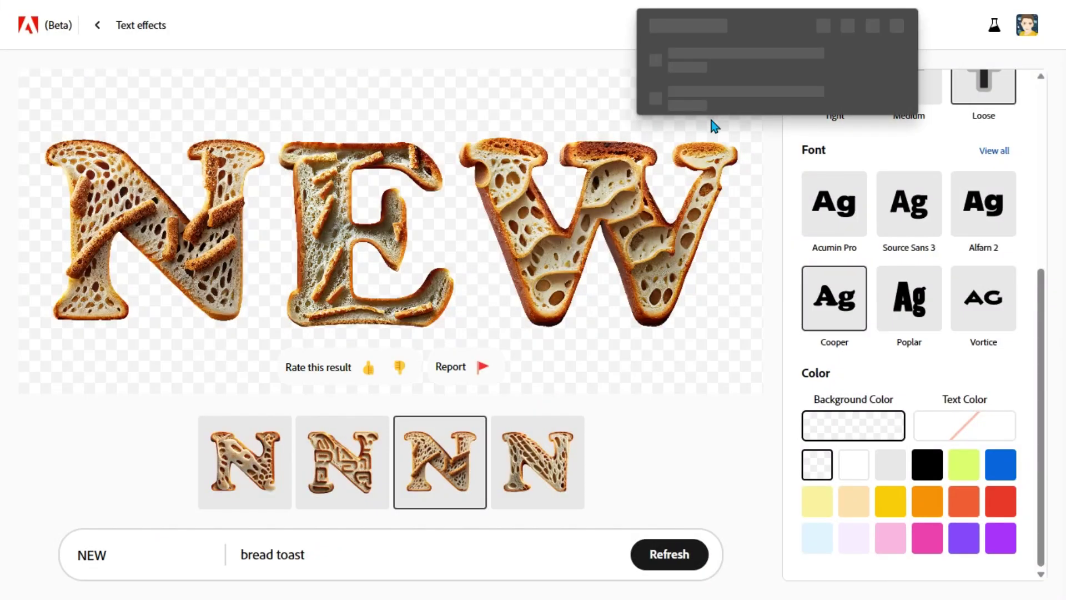
pyautogui.click(739, 71)
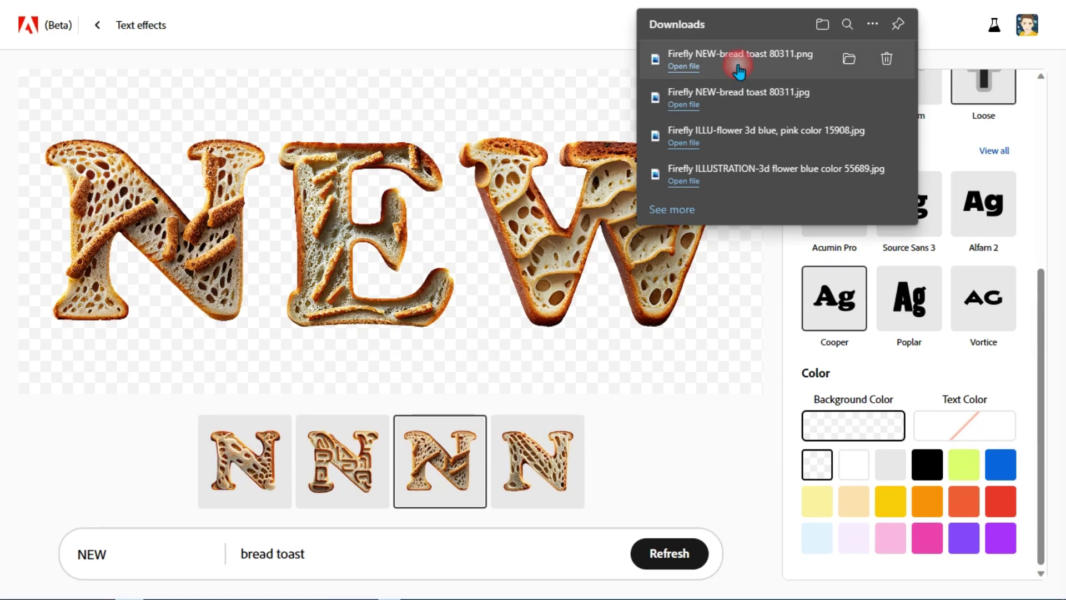
pyautogui.scroll(2, 543, 326)
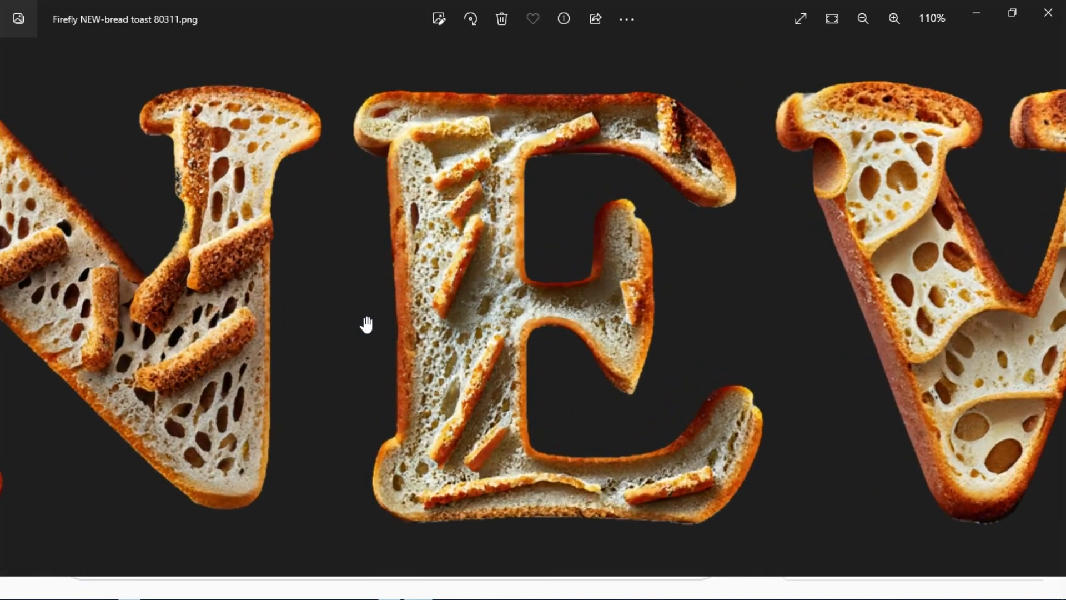
pyautogui.scroll(1, 365, 323)
pyautogui.scroll(-3, 364, 324)
pyautogui.scroll(-1, 630, 310)
pyautogui.scroll(1, 931, 231)
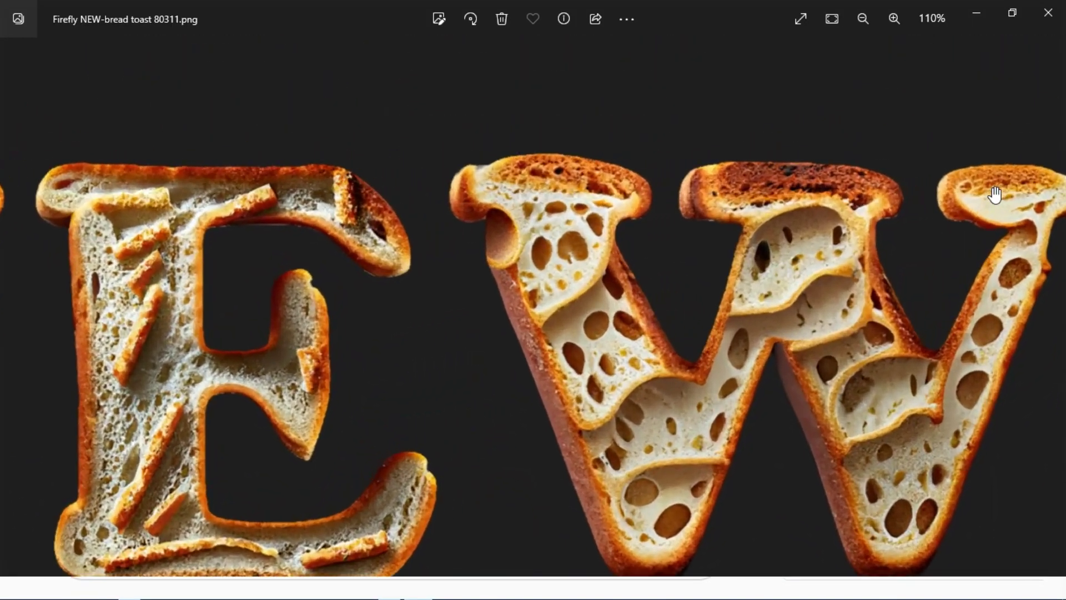
pyautogui.scroll(-1, 931, 231)
pyautogui.scroll(1, 33, 518)
pyautogui.scroll(1, 33, 517)
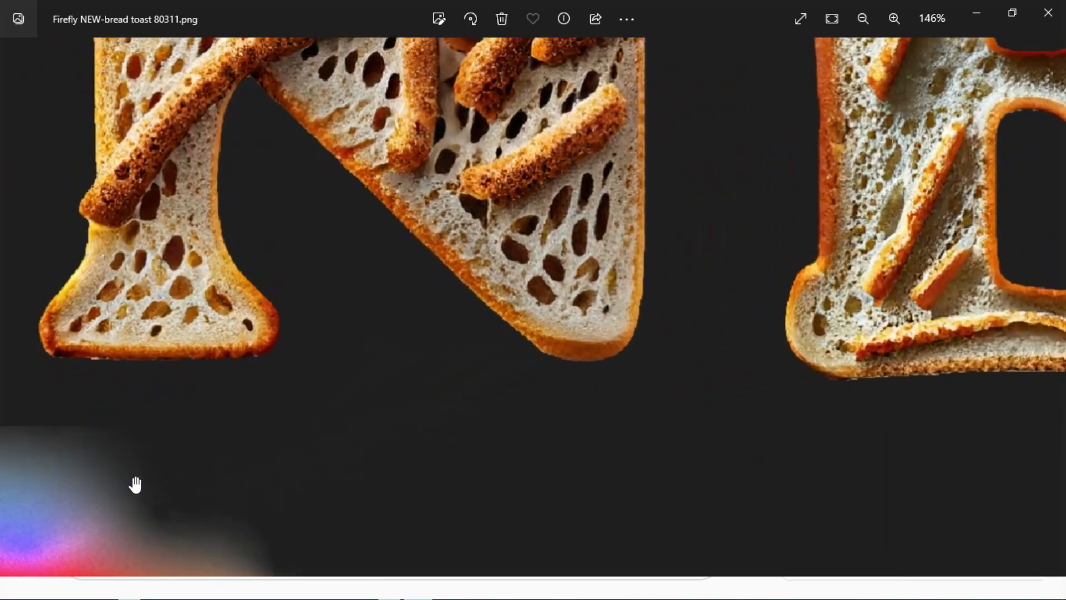
pyautogui.scroll(-2, 477, 485)
pyautogui.scroll(-1, 442, 491)
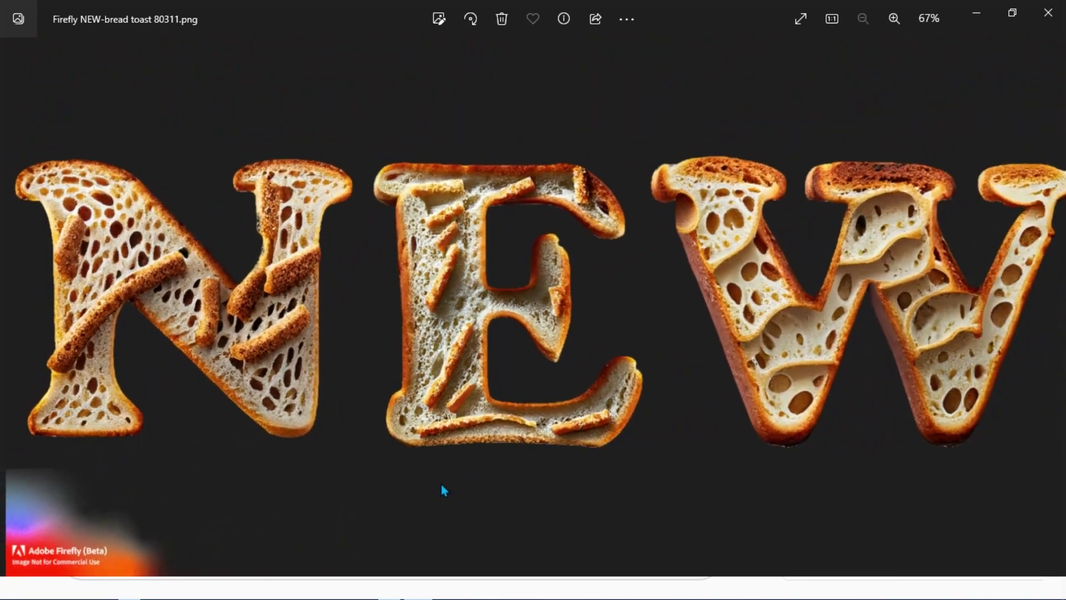